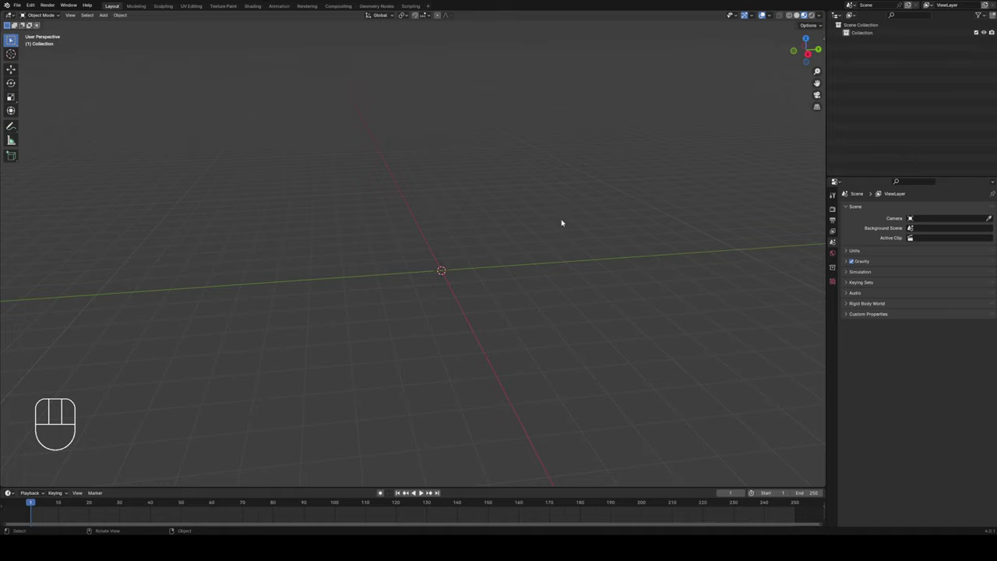
Tilt the view lower over the grid and add a cube mesh at the centre
middle_click_drag(554, 231, 545, 234)
key("shift+a")
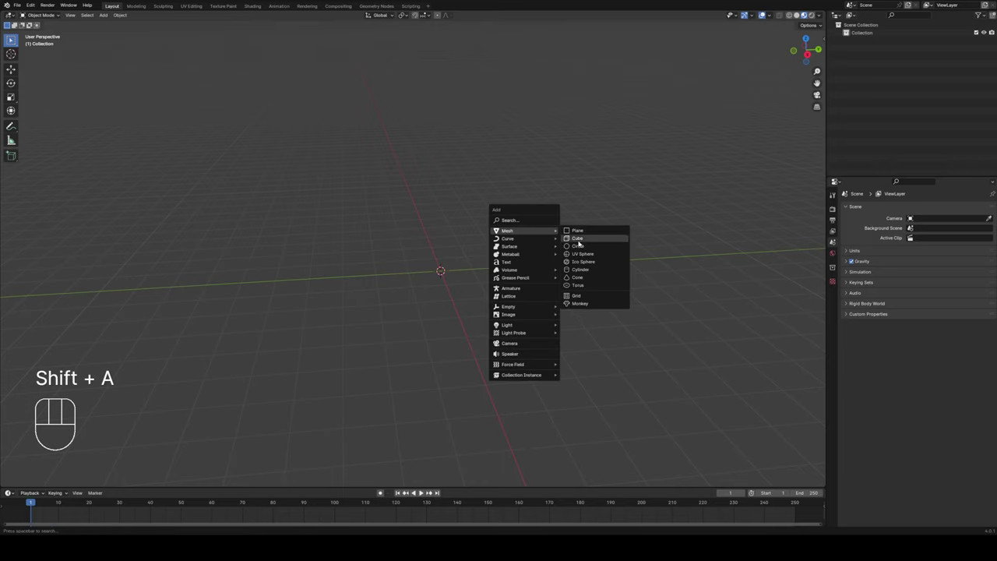
left_click(577, 237)
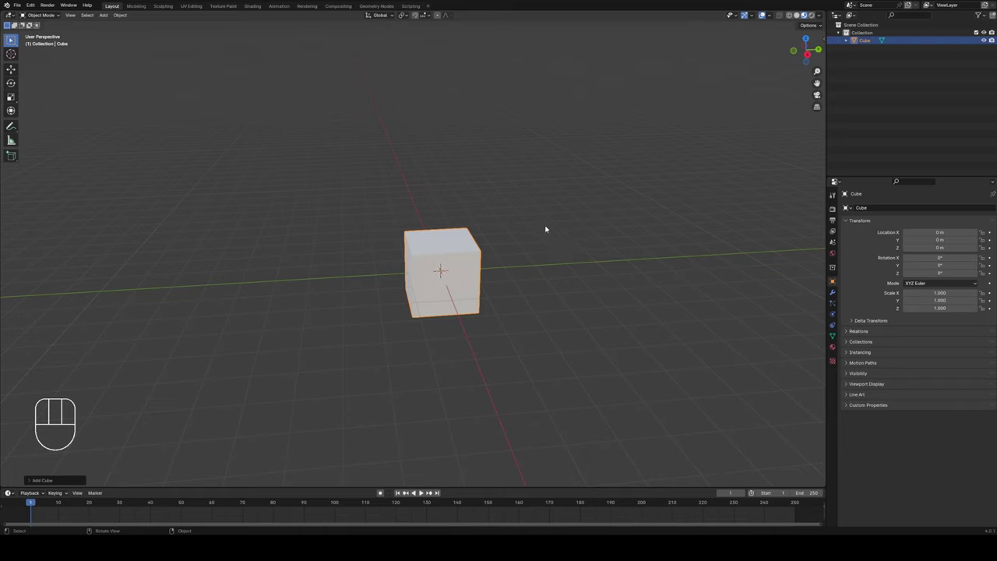
Switch the cube to Edit Mode from the mode list, toggling out and back in with Tab
left_click(45, 16)
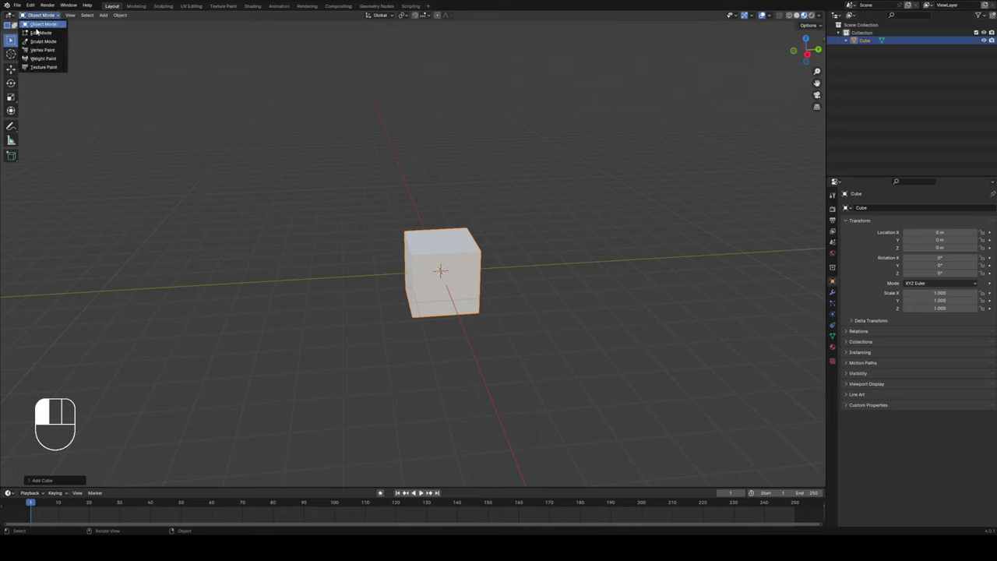
left_click(44, 34)
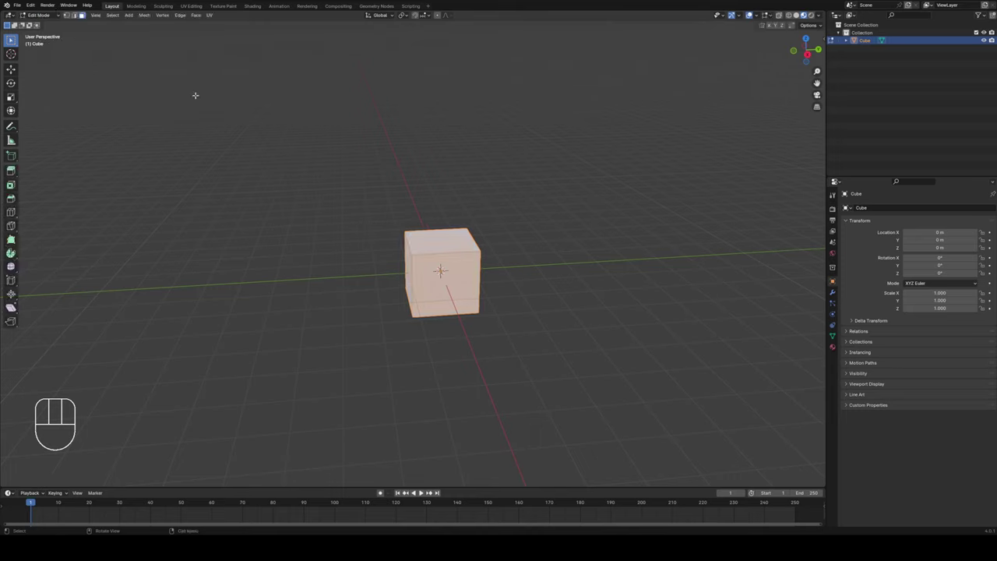
key("Tab")
key("Tab")
key("Tab")
key("Tab")
key("Tab")
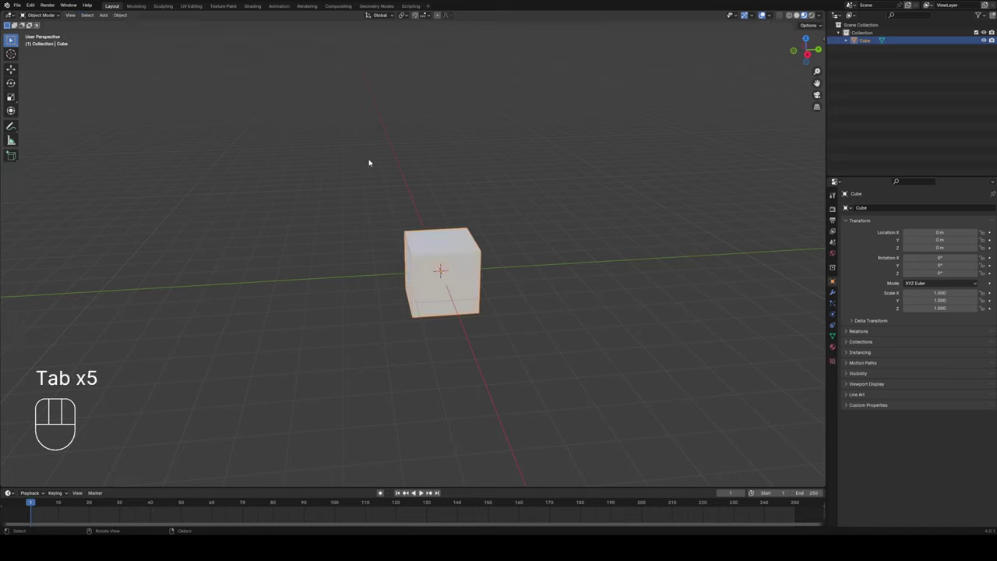
key("Tab")
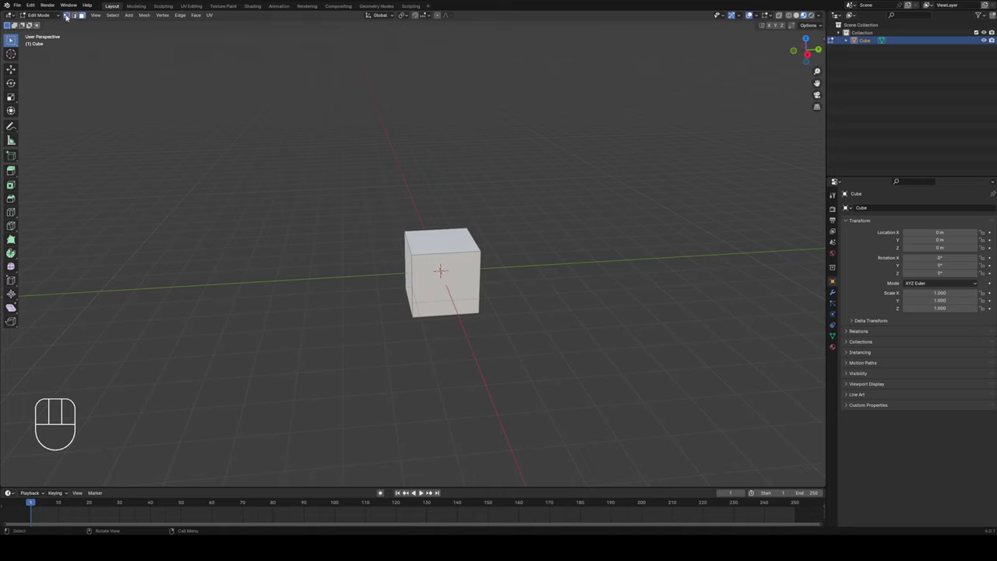
left_click(68, 15)
left_click(75, 17)
left_click(82, 15)
key("1")
key("2")
key("3")
key("1")
left_click(411, 255)
key("g")
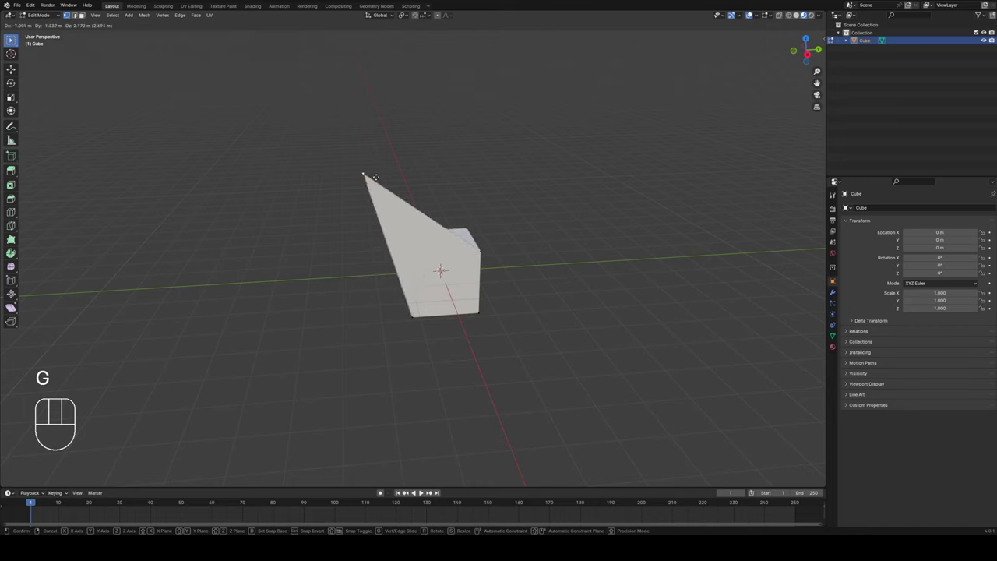
key("z")
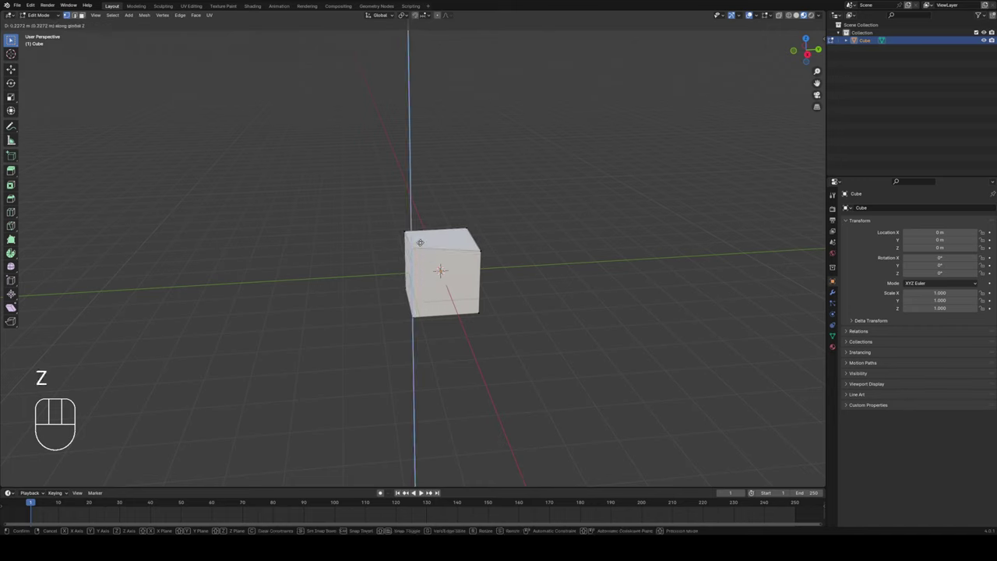
key("s")
key("x")
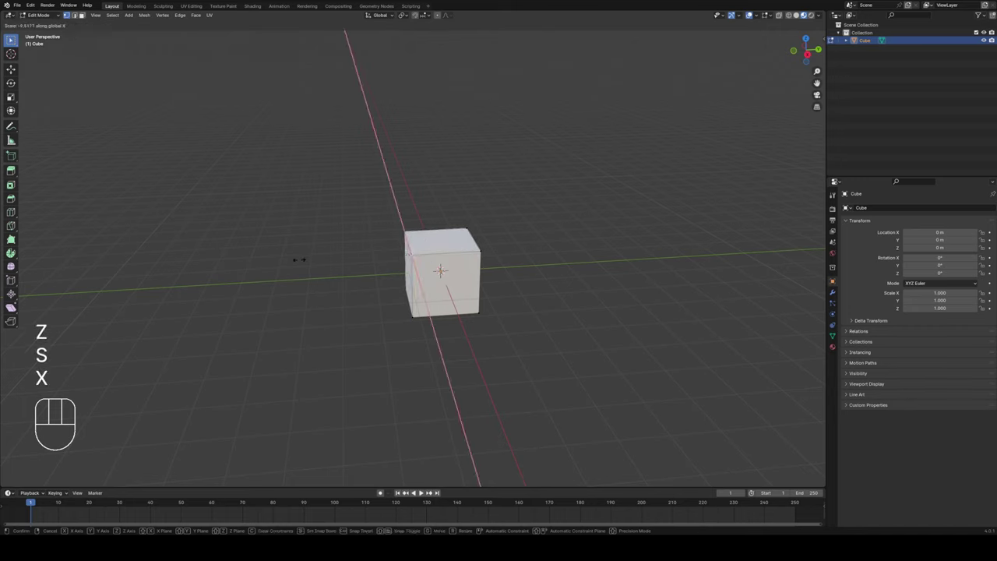
key("Escape")
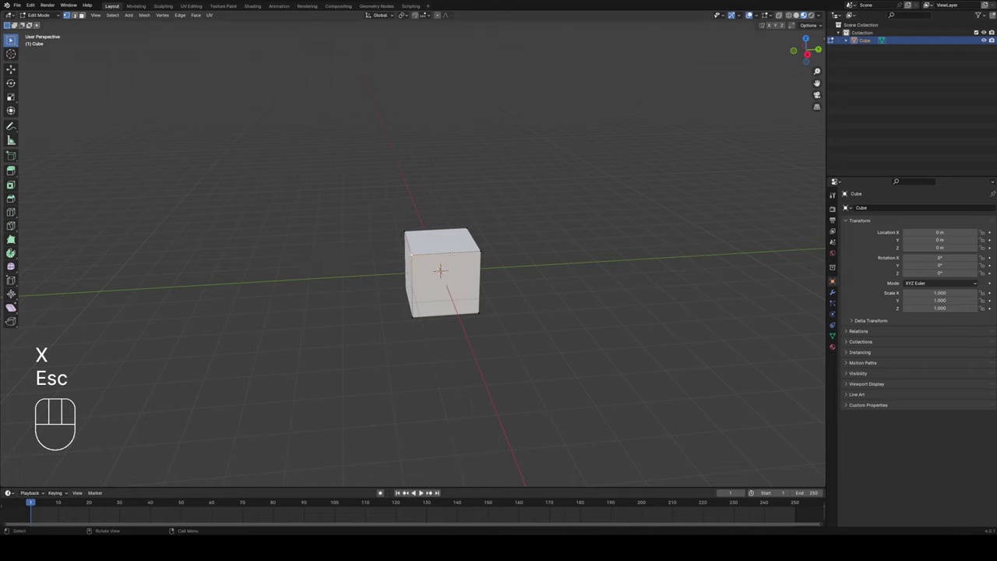
key("2")
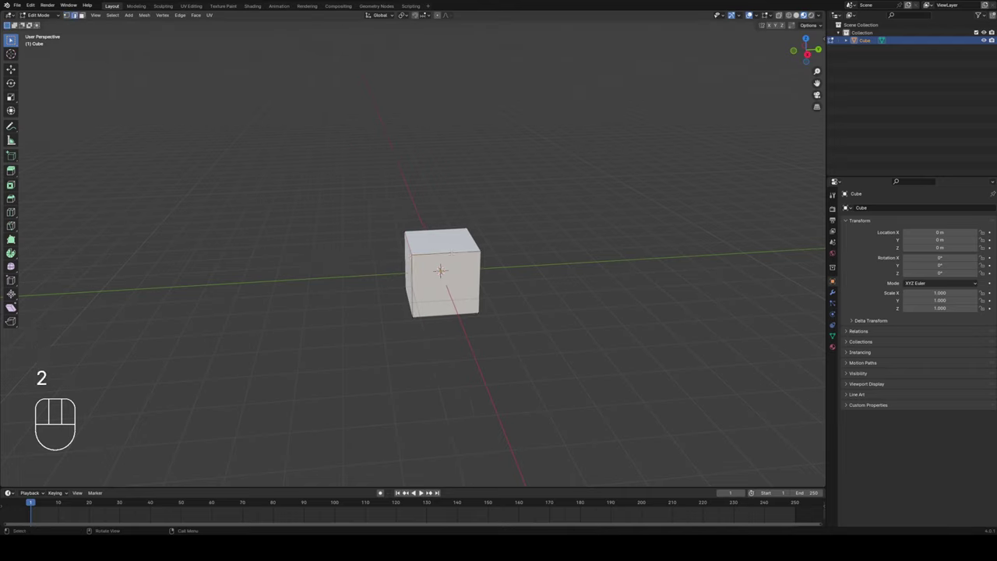
left_click(444, 253)
key("g")
key("z")
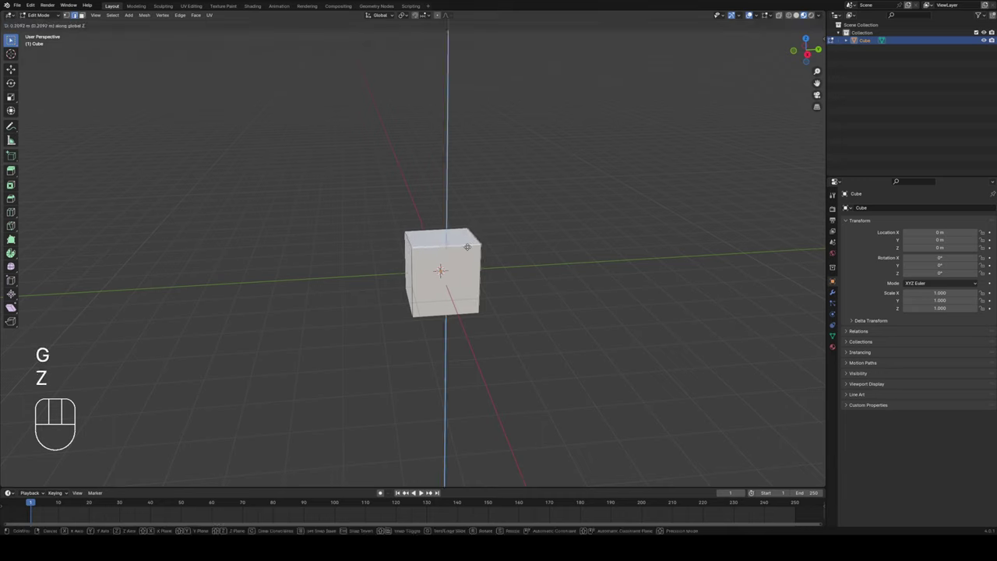
key("x")
key("y")
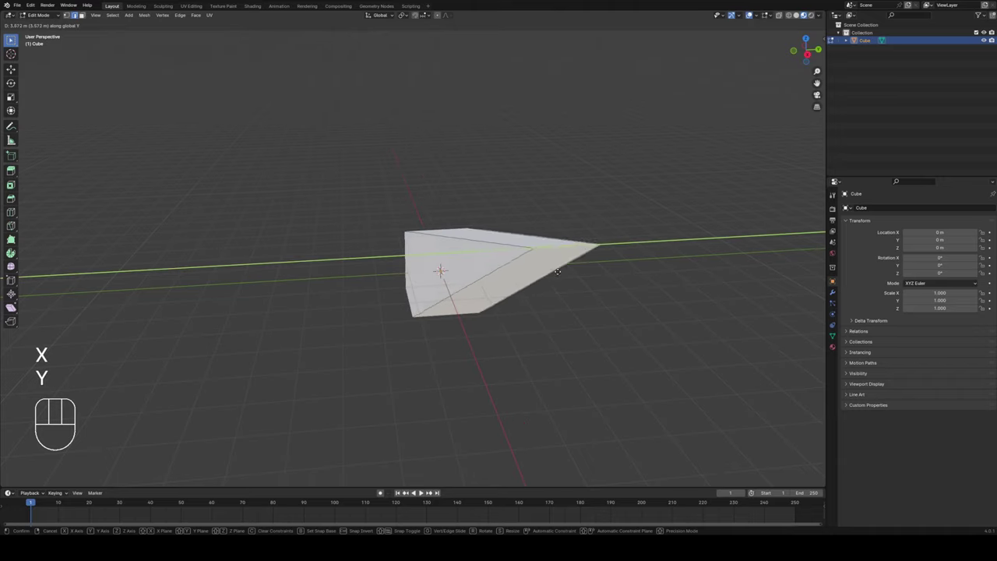
key("Escape")
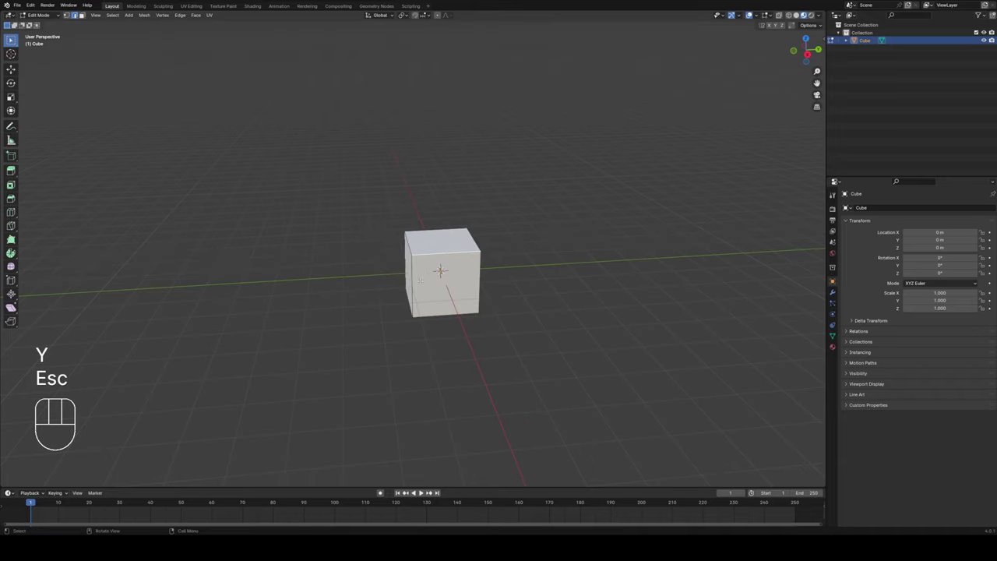
key("3")
left_click(467, 281)
key("g")
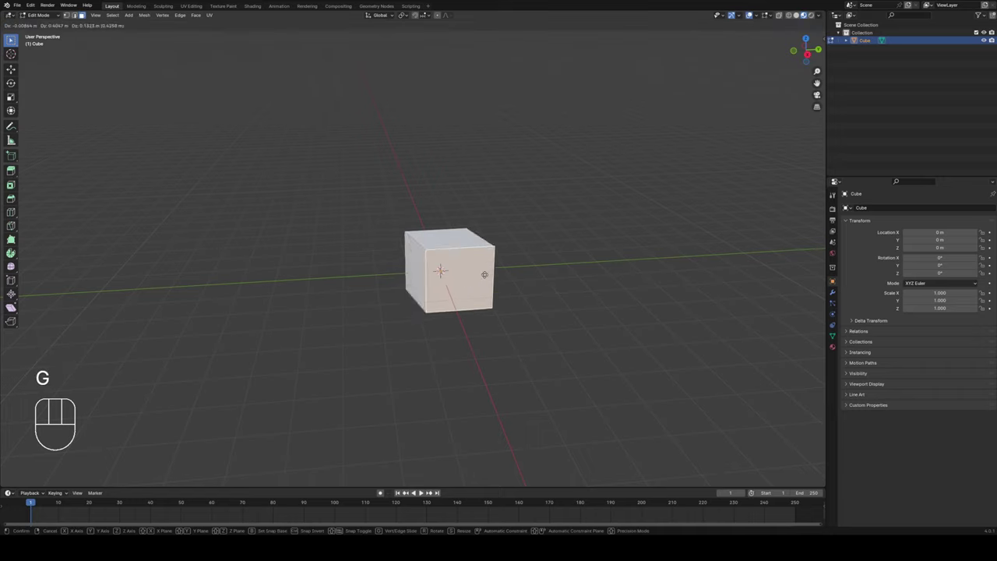
key("Escape")
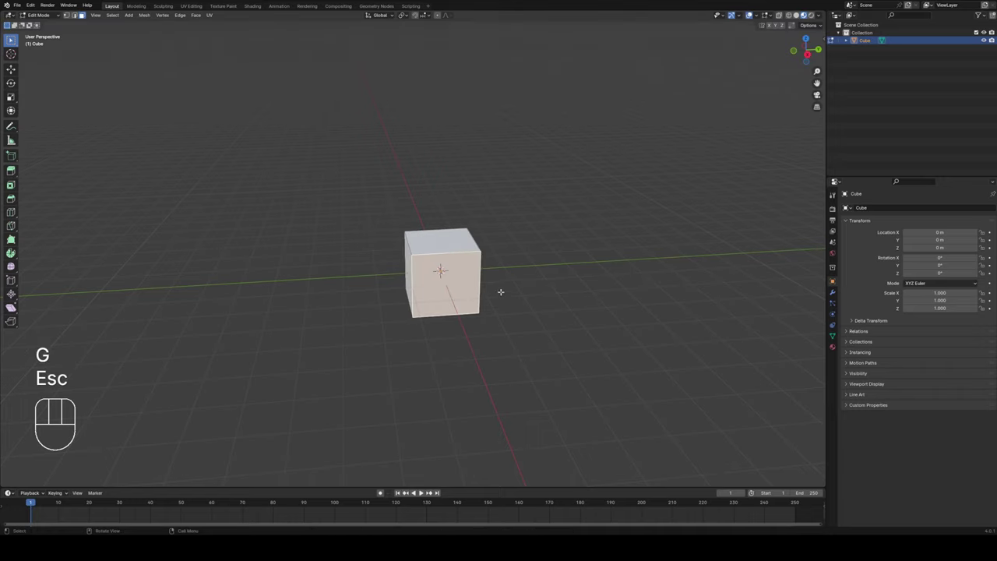
key("s")
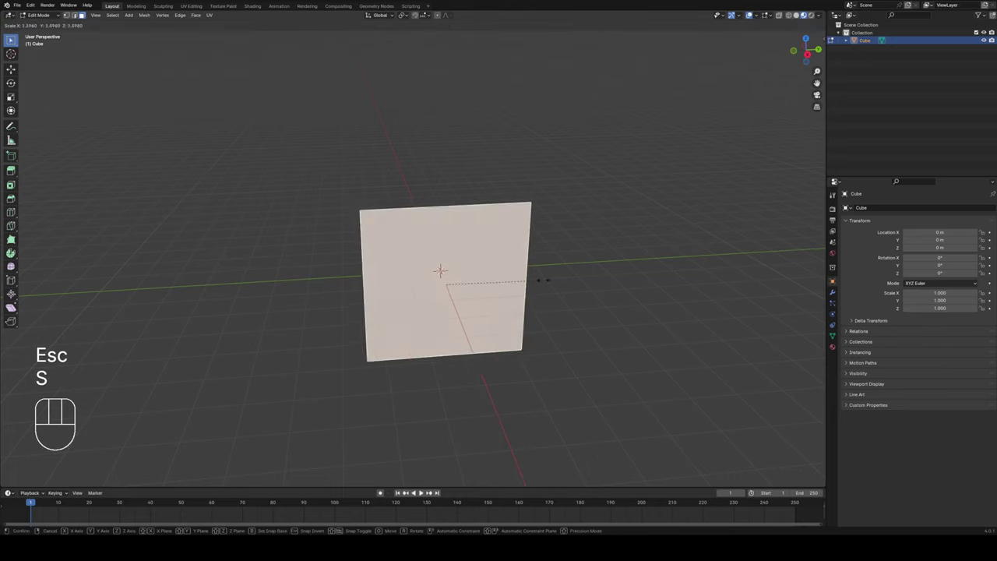
key("Escape")
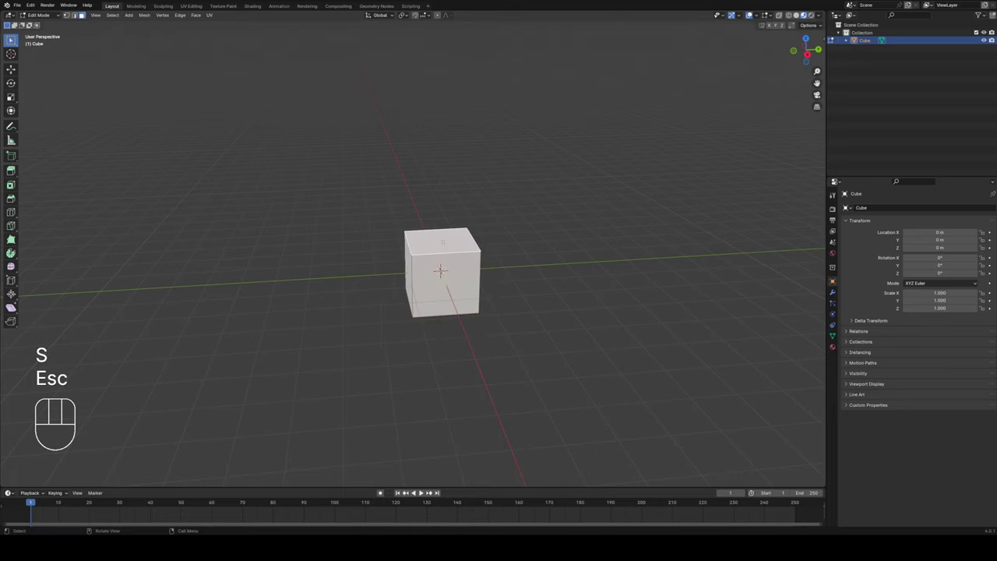
key("s")
left_click(445, 235)
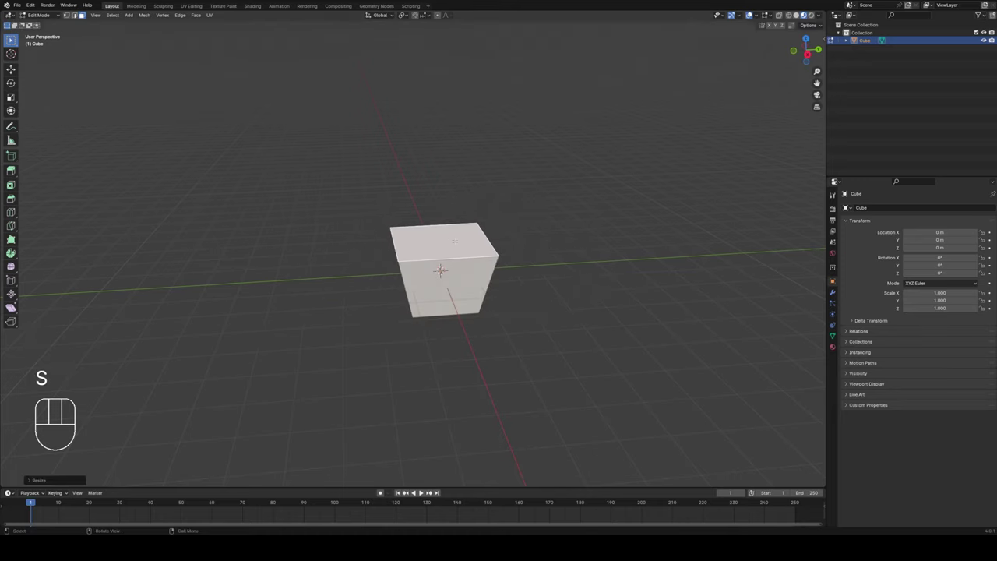
key("r")
key("z")
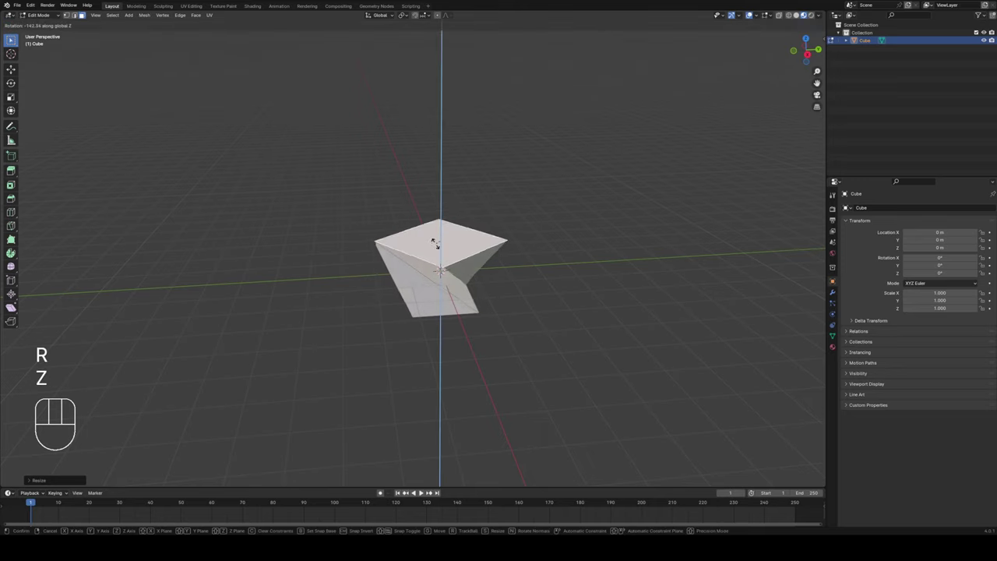
left_click(576, 309)
key("Tab")
middle_click_drag(577, 309, 555, 293)
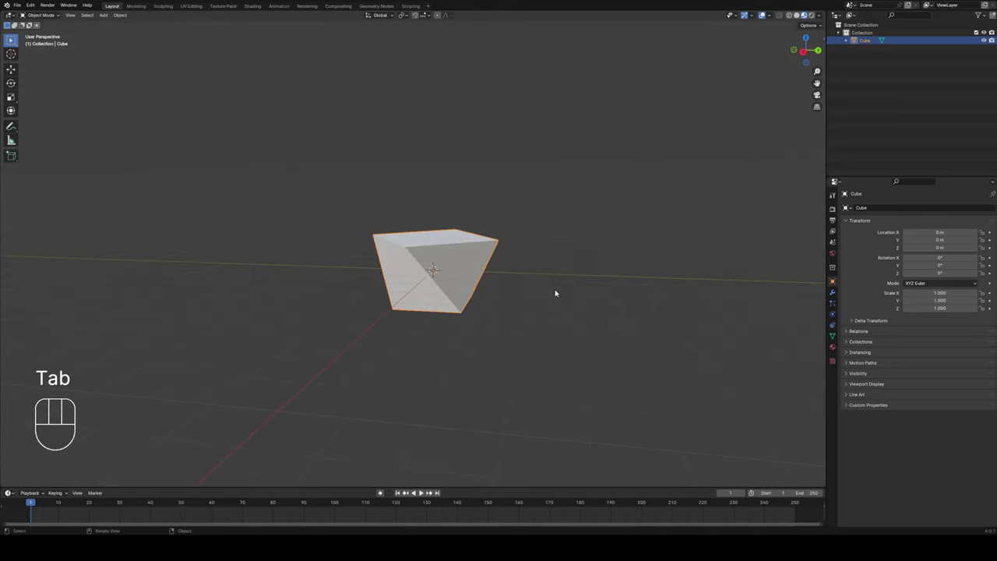
key("ctrl+z")
key("ctrl+z")
key("ctrl+z")
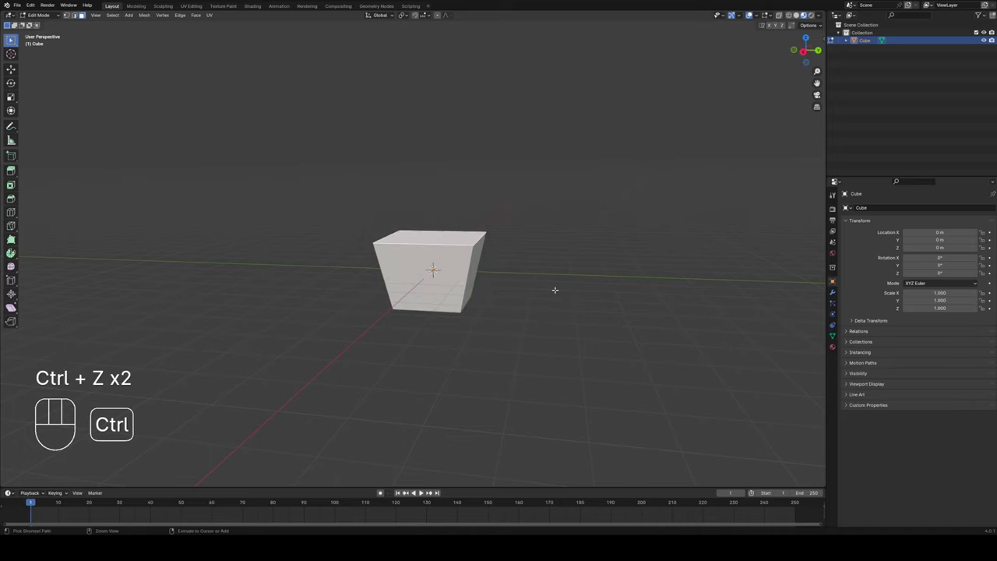
mouse_move(527, 271)
middle_mouse_down()
mouse_move(542, 281)
mouse_move(523, 288)
middle_mouse_up()
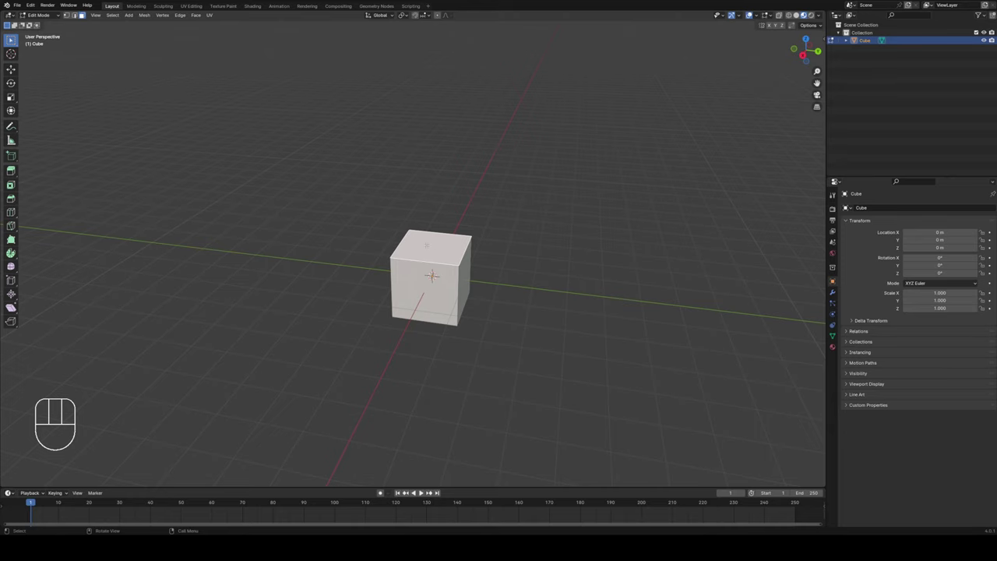
Extrude the cube's top face upward into a tall box
key("e")
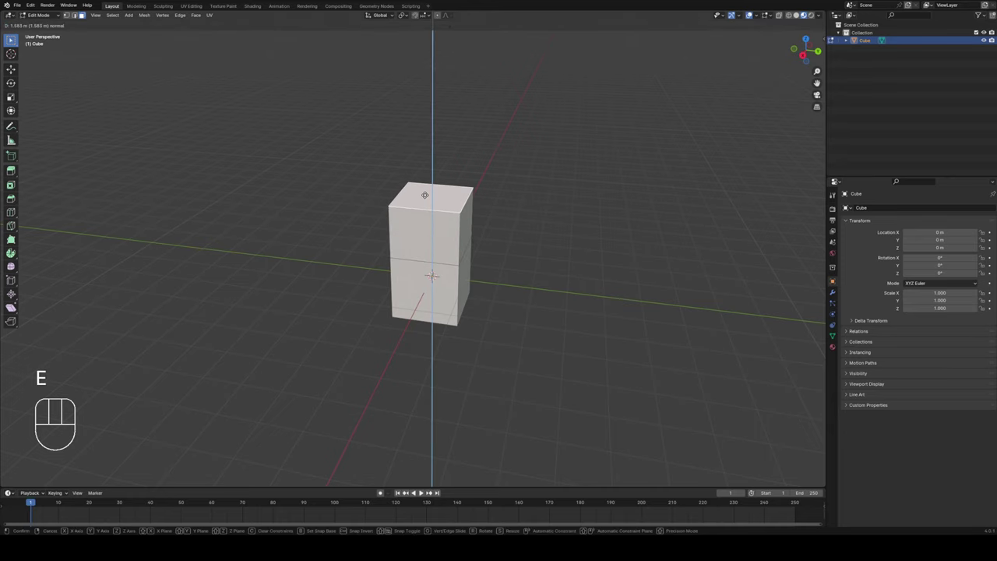
left_click(498, 228)
middle_click_drag(499, 229, 491, 229)
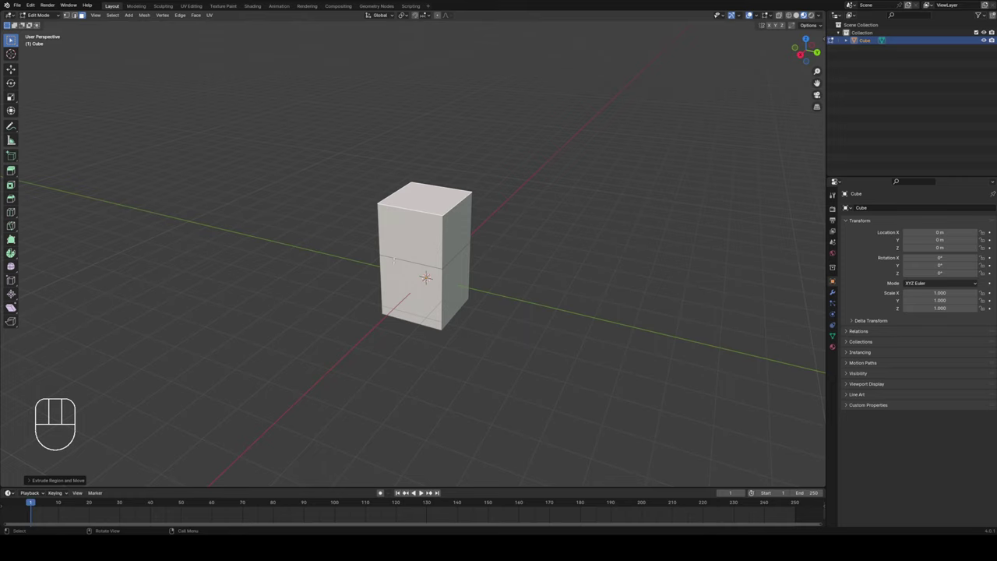
Extrude the upper right side face sideways, then upward, then sideways again
key("2")
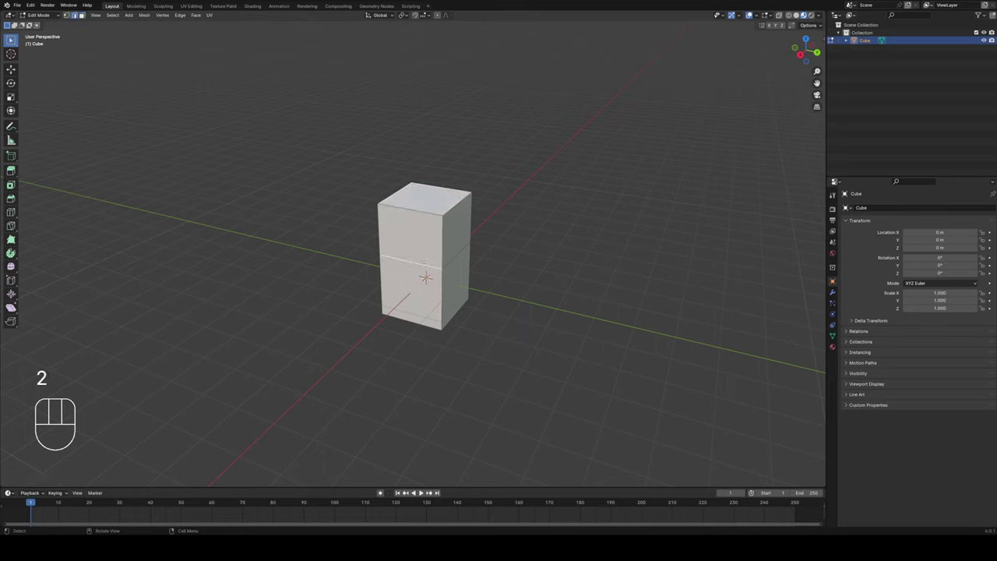
left_click(417, 251)
key("3")
left_click(458, 231)
key("e")
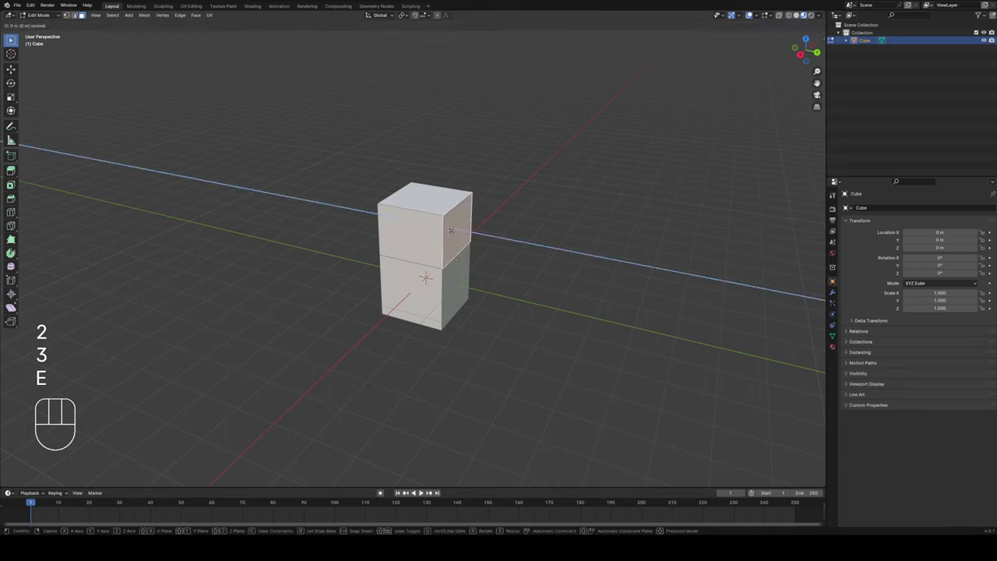
left_click(482, 233)
key("e")
left_click(489, 164)
key("e")
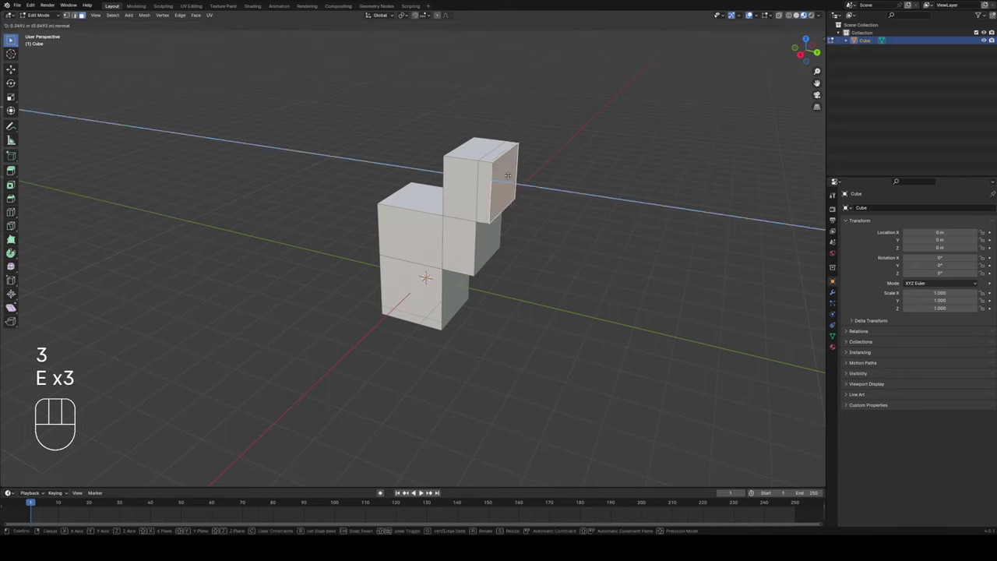
left_click(584, 258)
Undo the extrusions back to the original plain cube
key("ctrl+z")
key("ctrl+z")
key("ctrl+z")
key("ctrl+z")
key("ctrl+z")
key("ctrl+z")
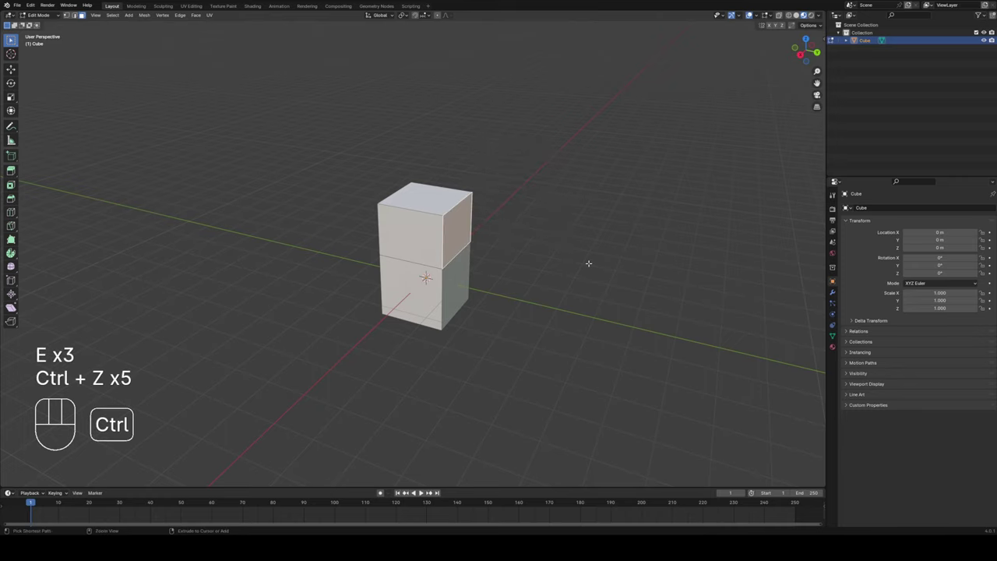
key("ctrl+z")
key("ctrl+z")
key("ctrl+z")
key("ctrl+z")
key("ctrl+z")
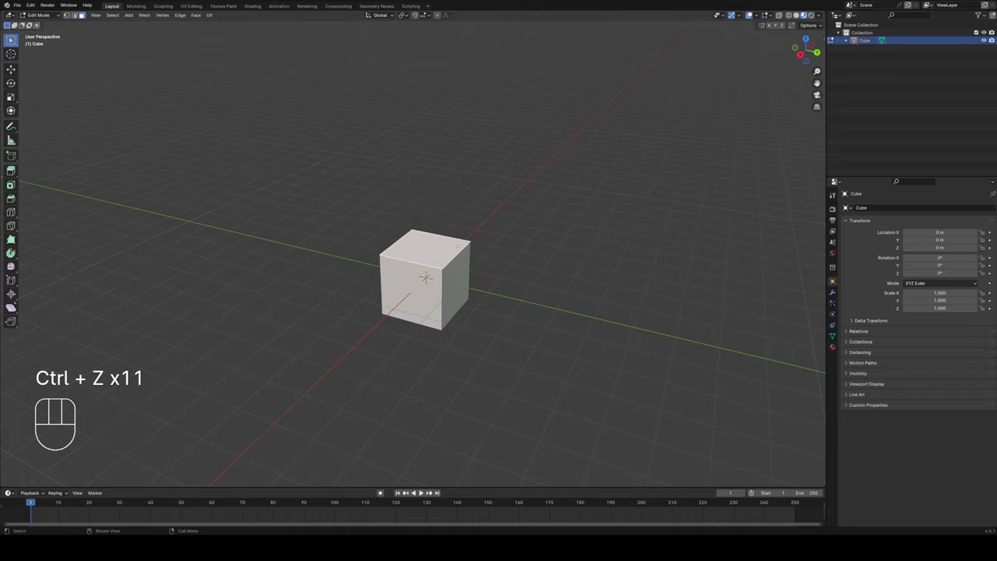
middle_click_drag(473, 240, 479, 253)
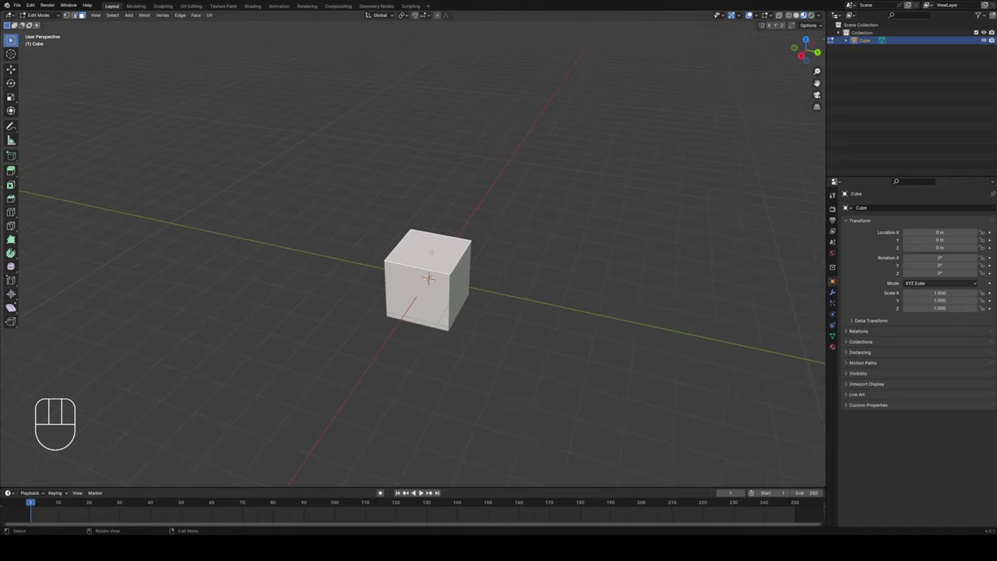
key("i")
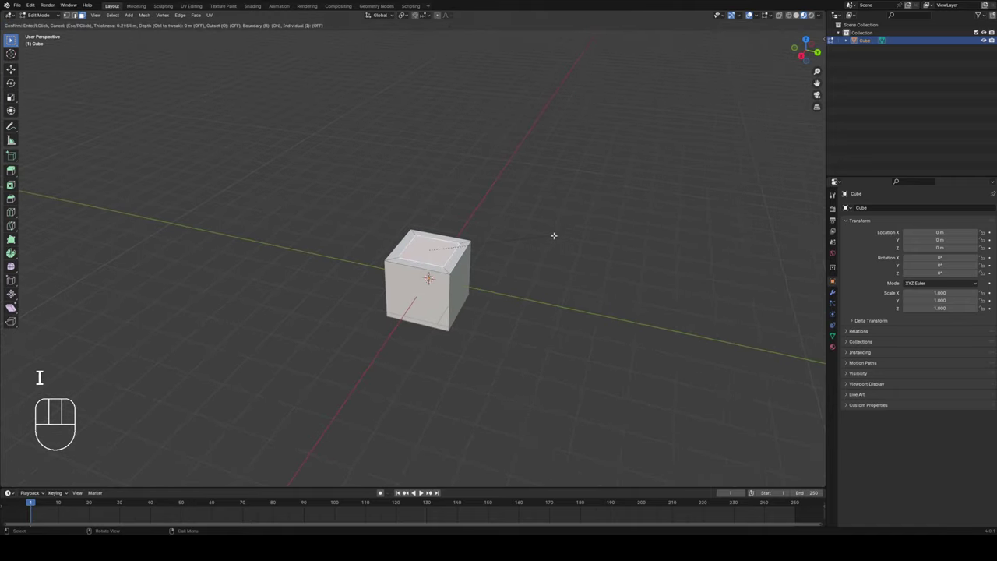
left_click(552, 235)
scroll(552, 235, "up", 3)
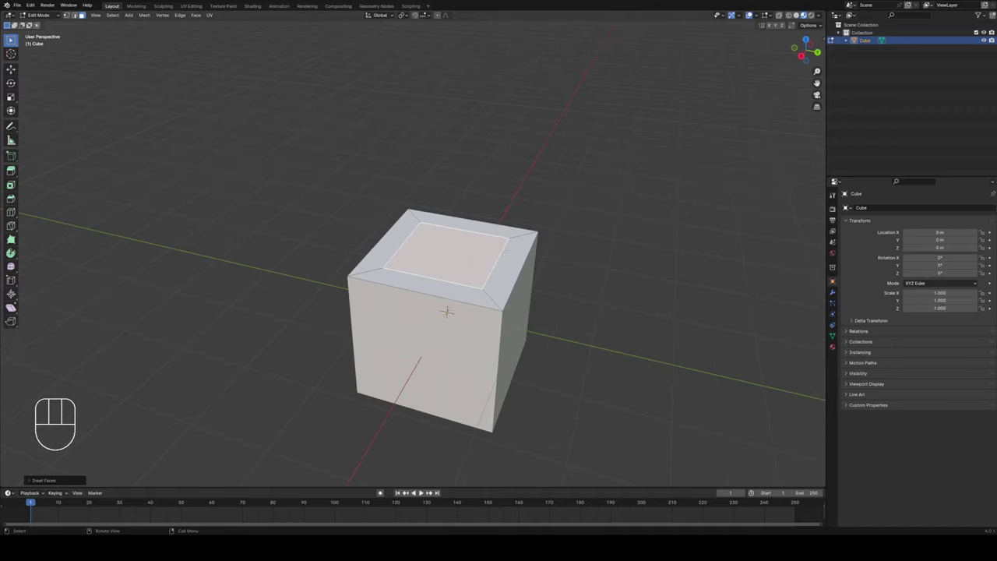
key("e")
left_click(467, 164)
key("i")
left_click(463, 166)
key("e")
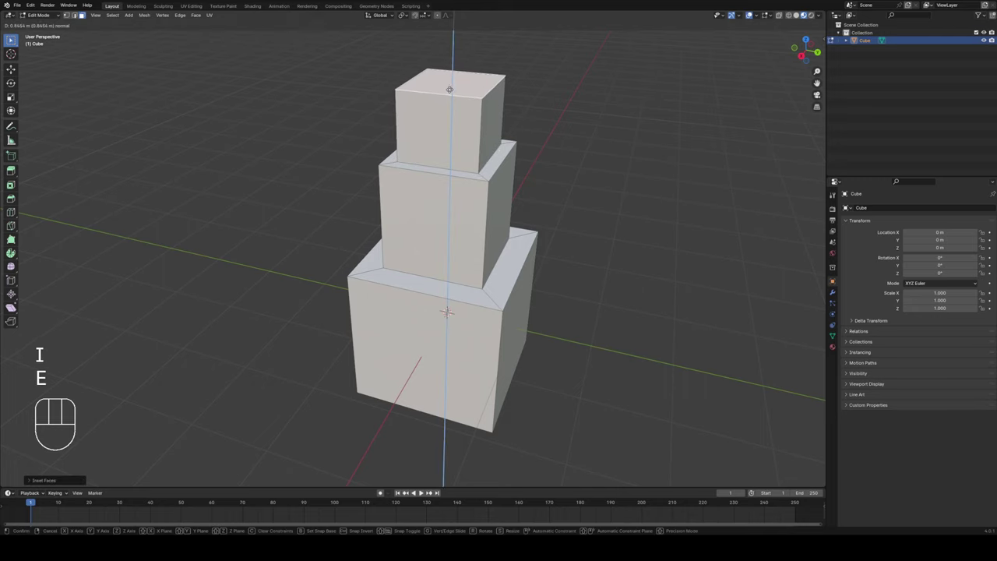
left_click(450, 89)
scroll(565, 182, "down", 4)
key("ctrl+z")
key("ctrl+z")
key("ctrl+z")
key("ctrl+z")
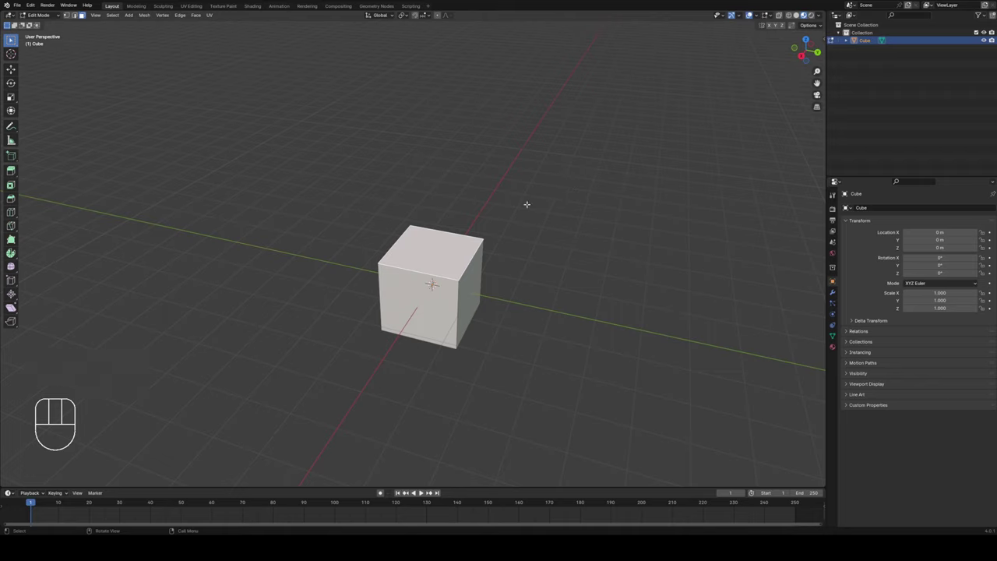
left_click(444, 257)
right_click(413, 251)
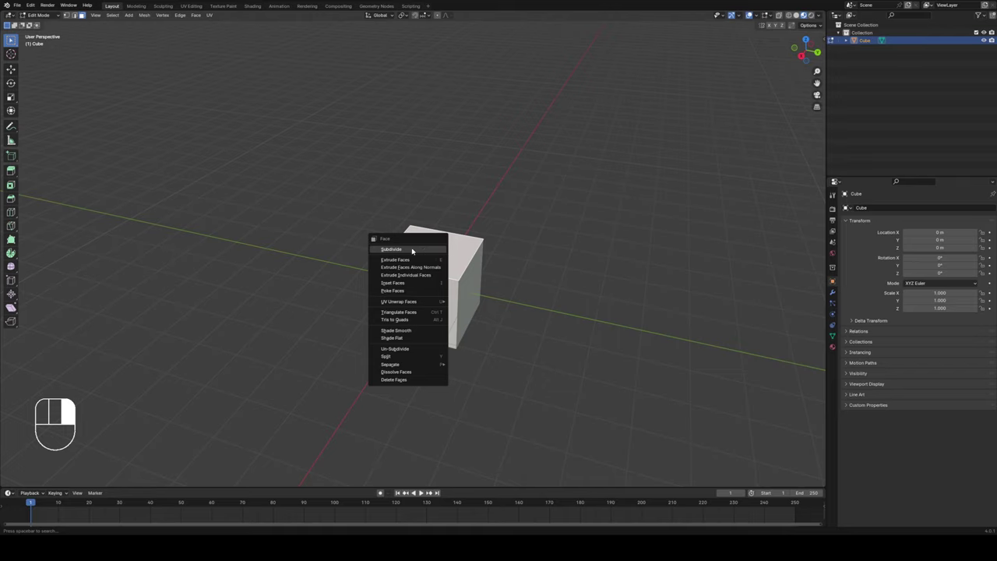
left_click(414, 250)
right_click(430, 249)
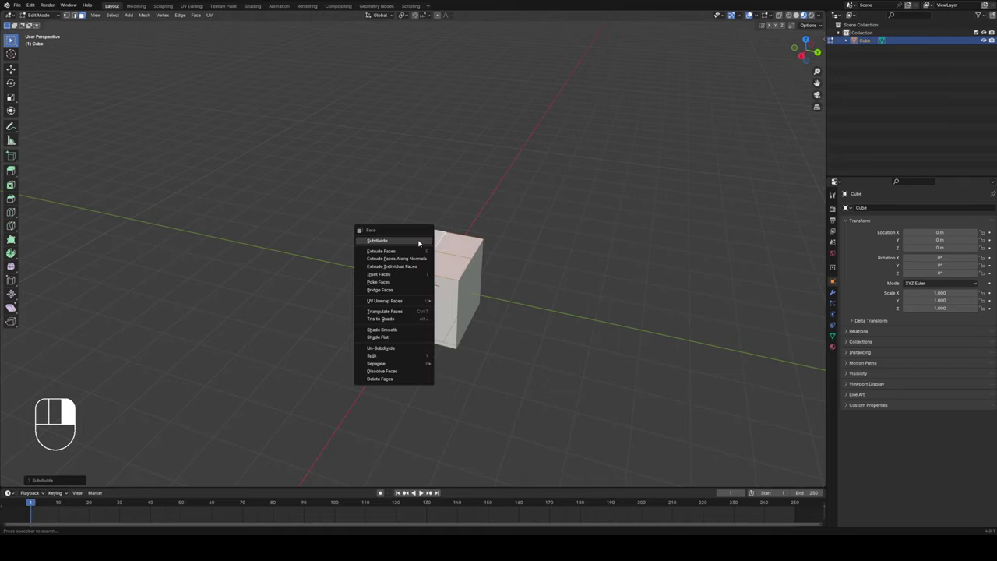
left_click(428, 244)
right_click(428, 245)
left_click(425, 243)
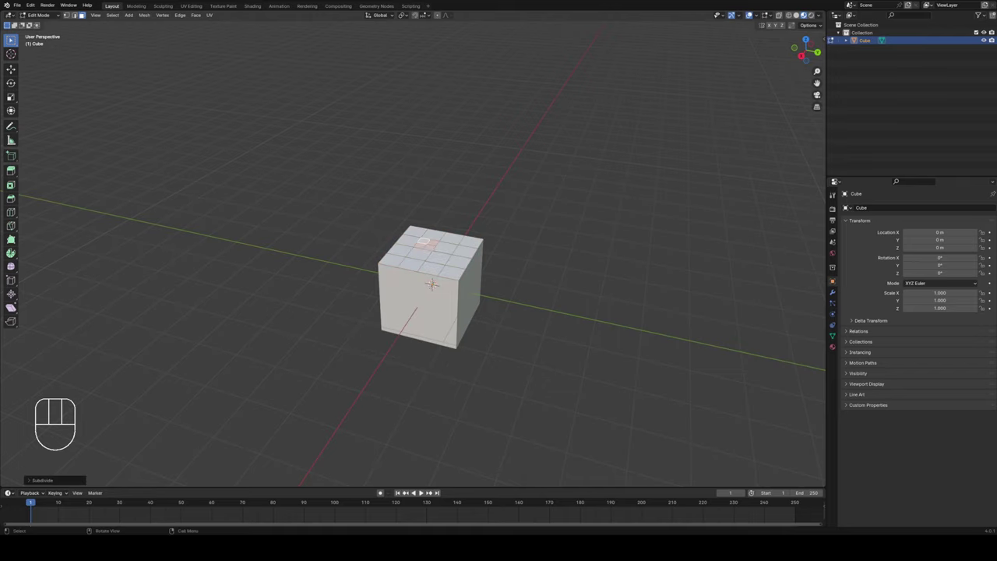
scroll(454, 246, "up", 2)
right_click(438, 247)
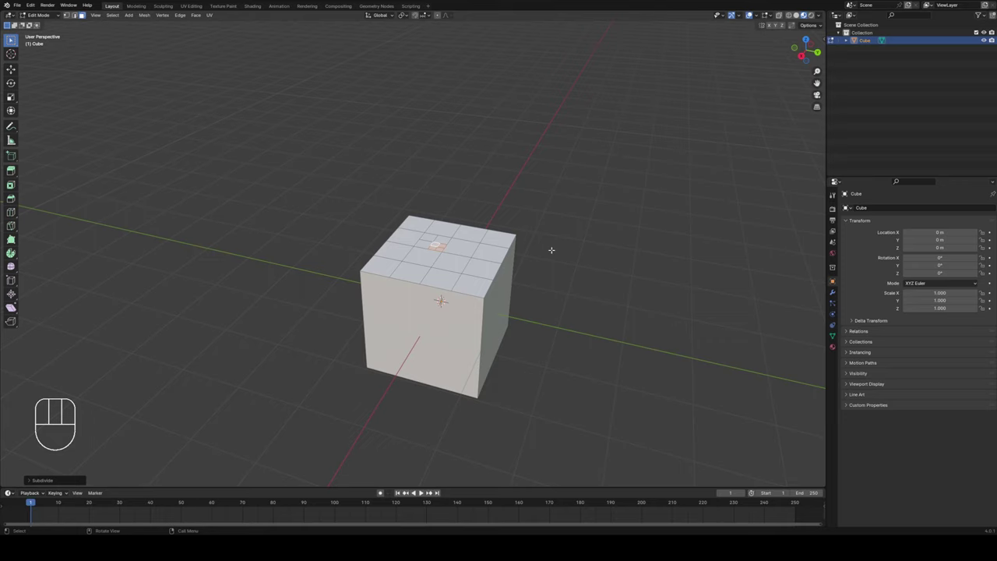
key("ctrl+z")
key("ctrl+z")
key("ctrl+z")
key("ctrl+z")
key("ctrl+z")
key("ctrl+z")
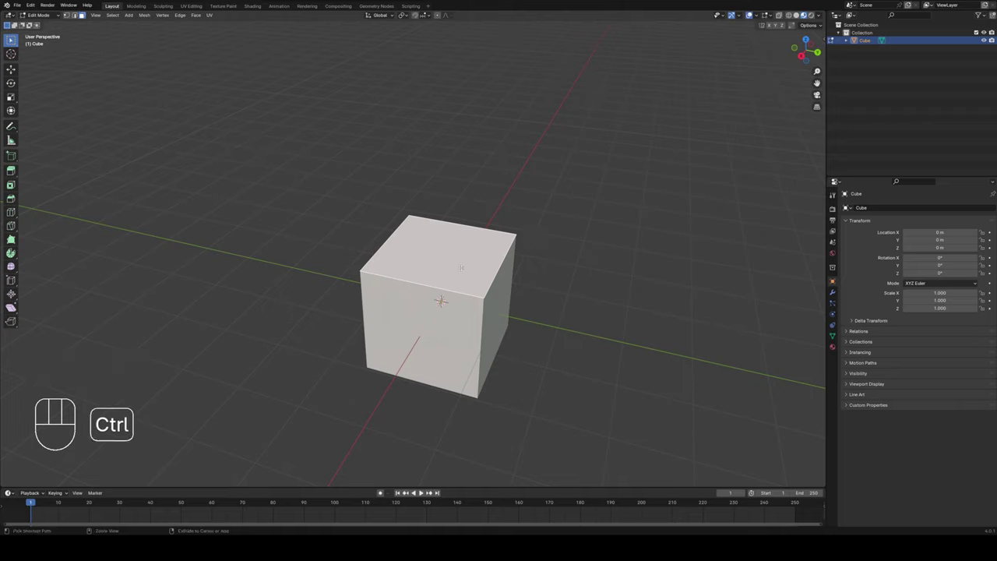
key("ctrl+b")
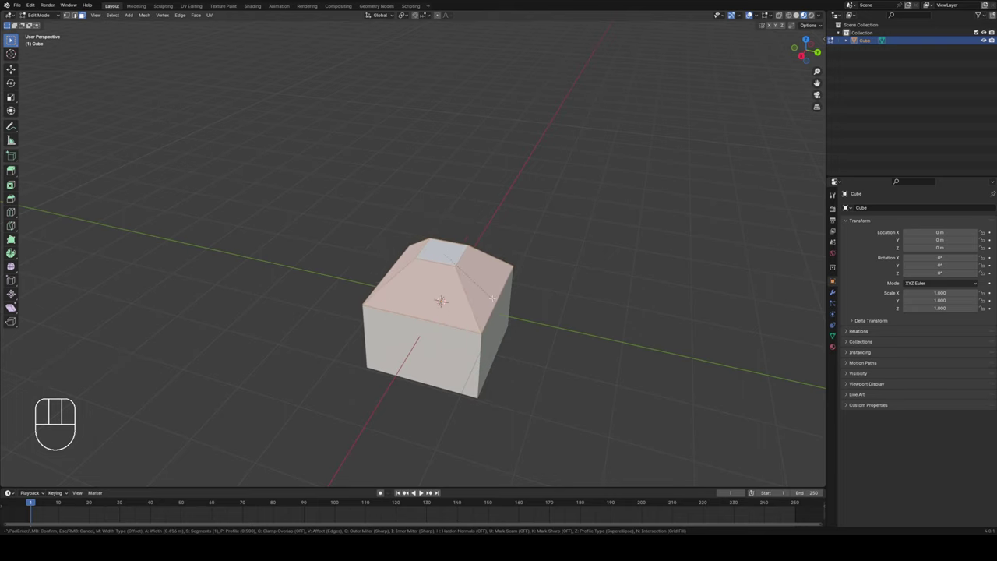
scroll(471, 293, "up", 7)
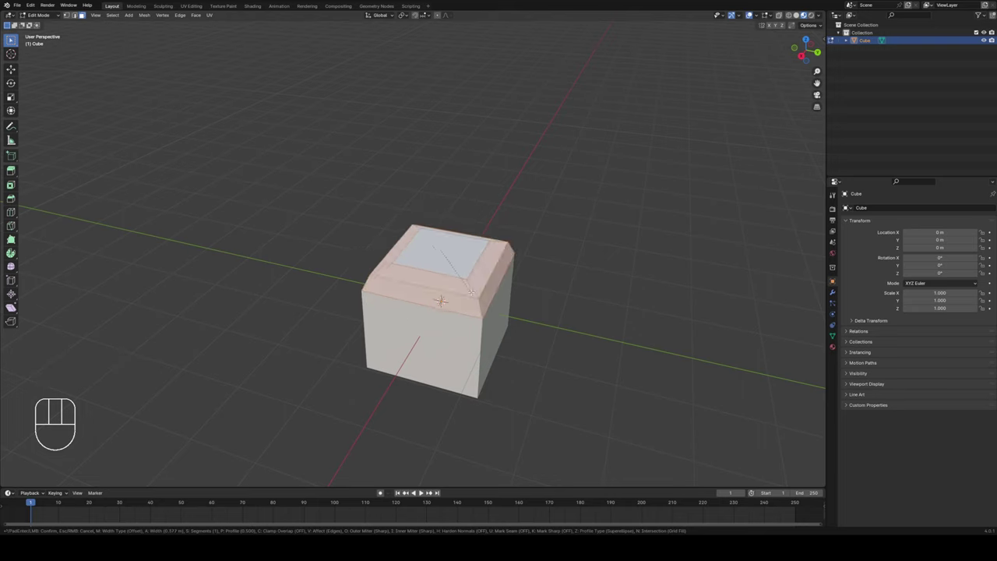
scroll(487, 299, "up", 3)
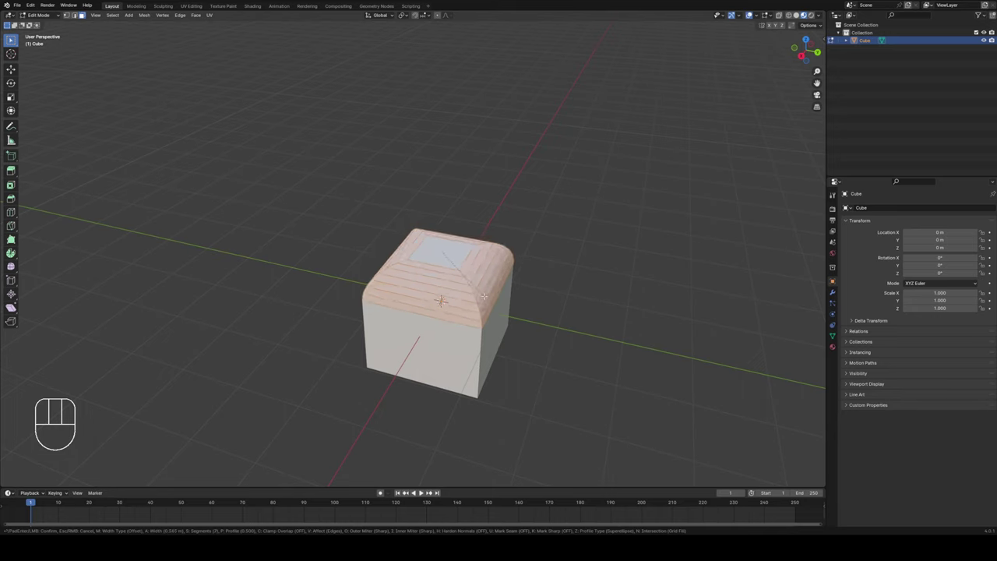
scroll(499, 303, "up", 8)
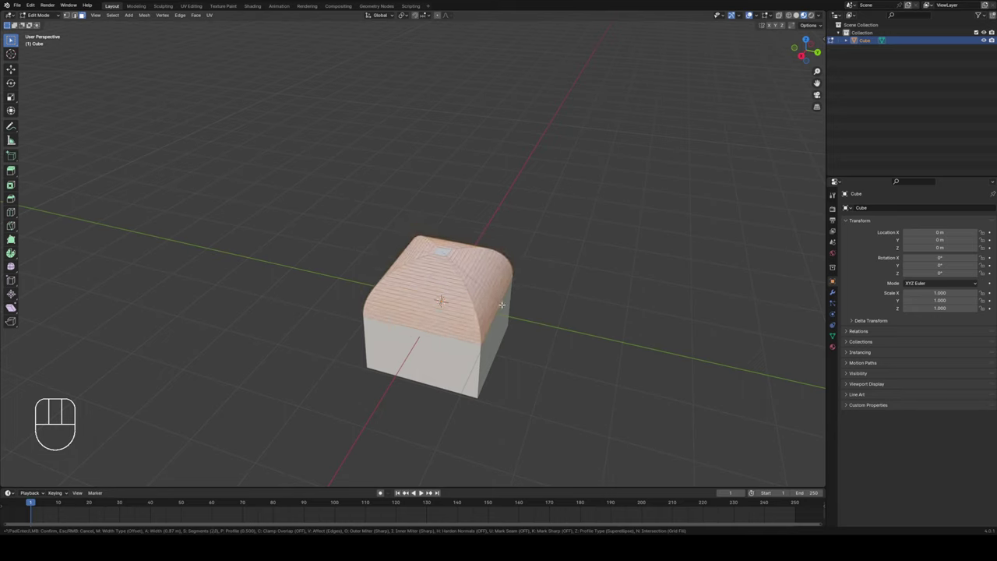
left_click(497, 301)
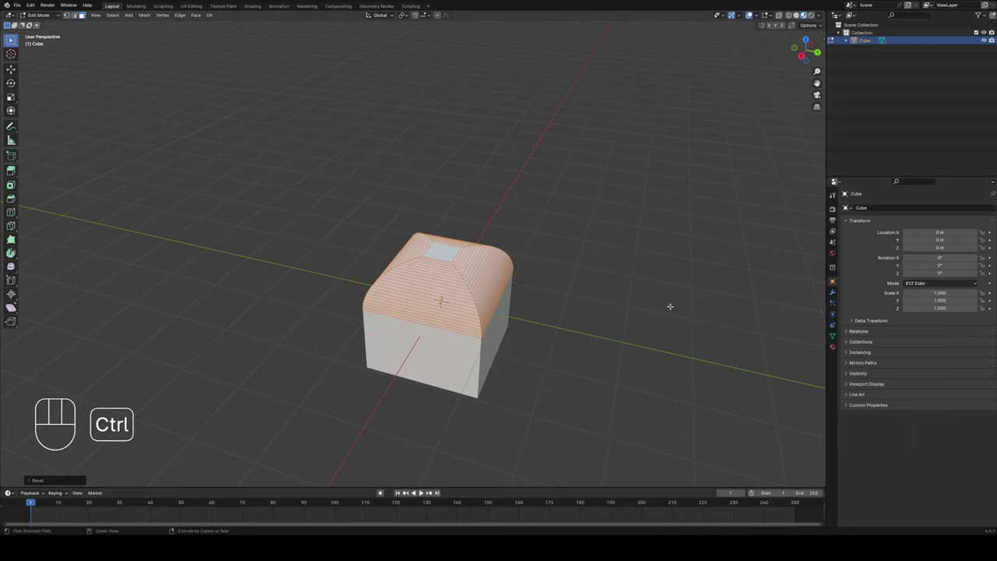
key("ctrl+z")
key("ctrl+z")
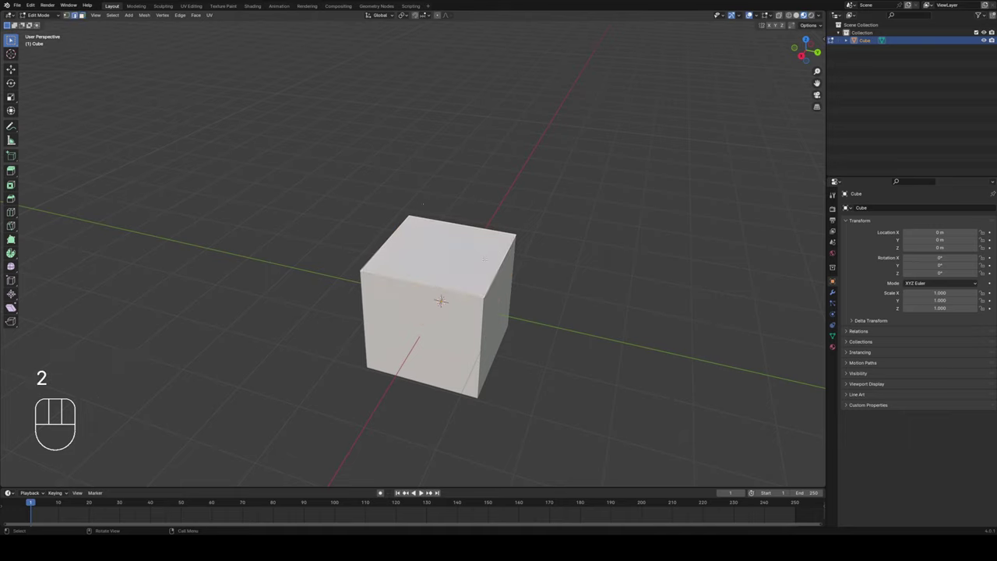
key("ctrl+b")
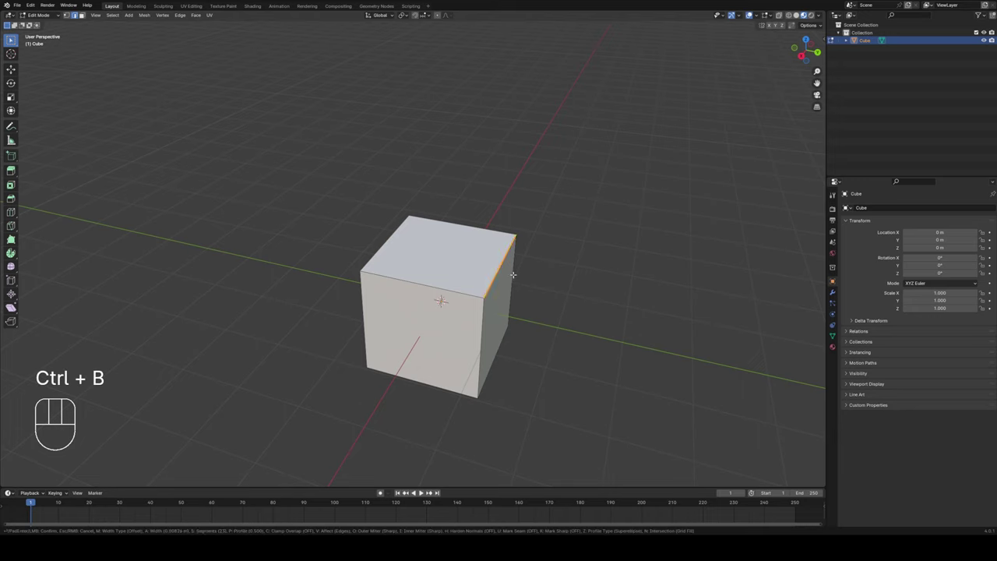
scroll(578, 318, "down", 16)
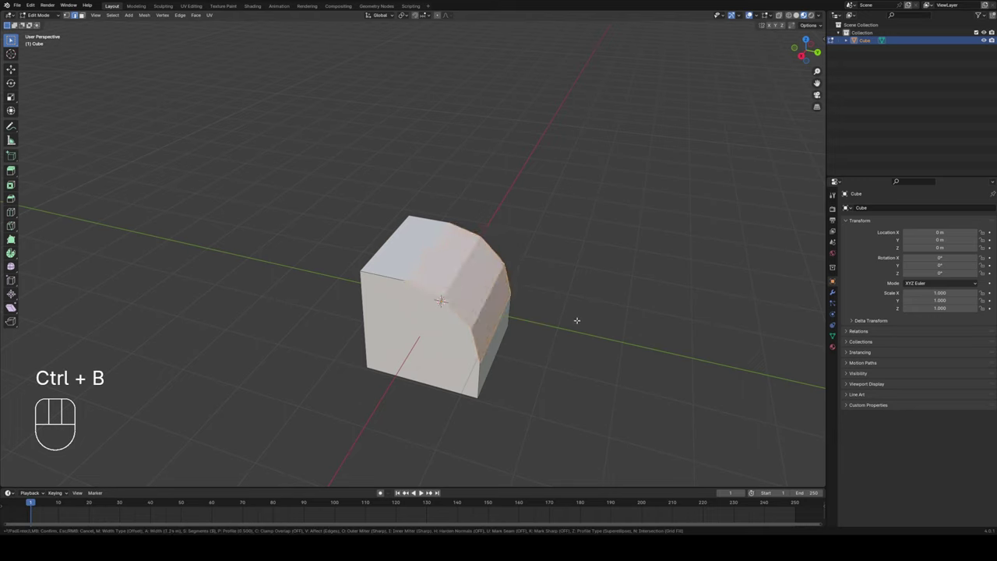
scroll(583, 325, "up", 7)
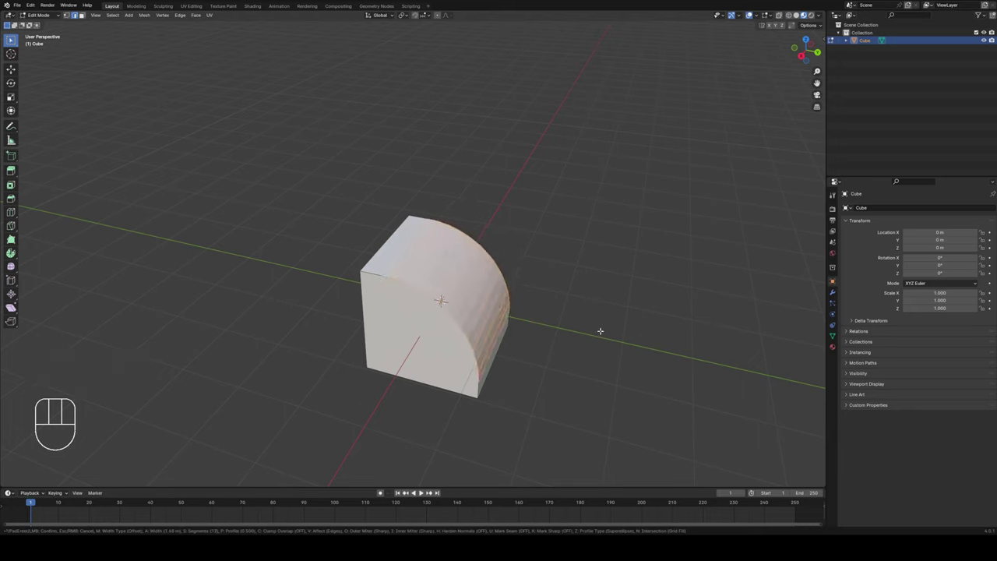
left_click(572, 304)
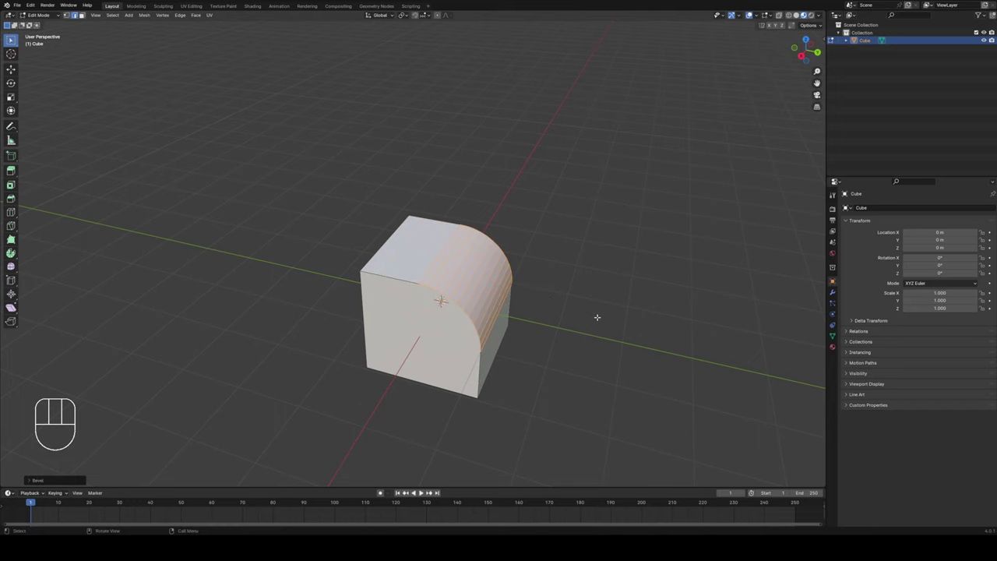
key("Tab")
key("ctrl+z")
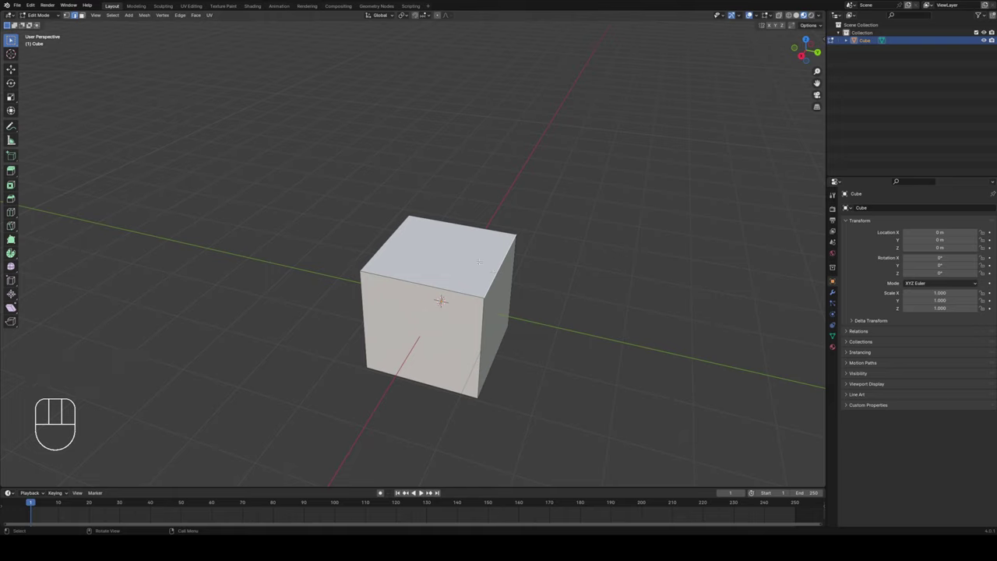
key("shift+r")
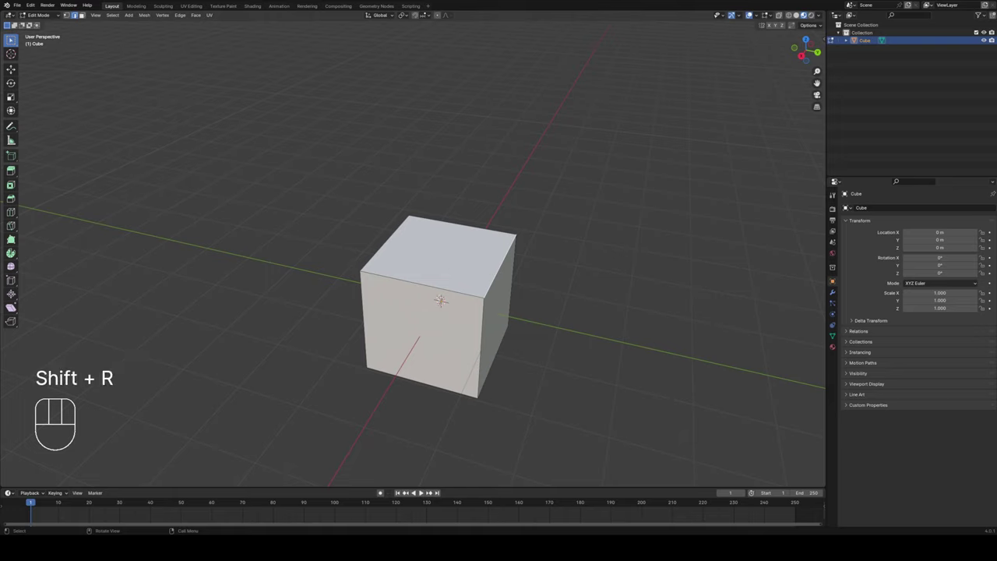
key("ctrl+r")
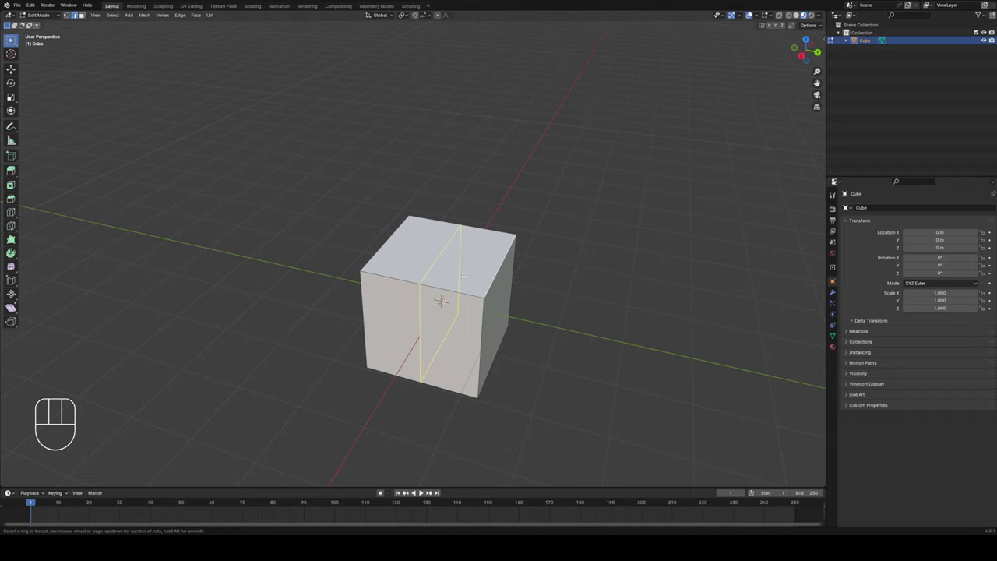
left_click(461, 276)
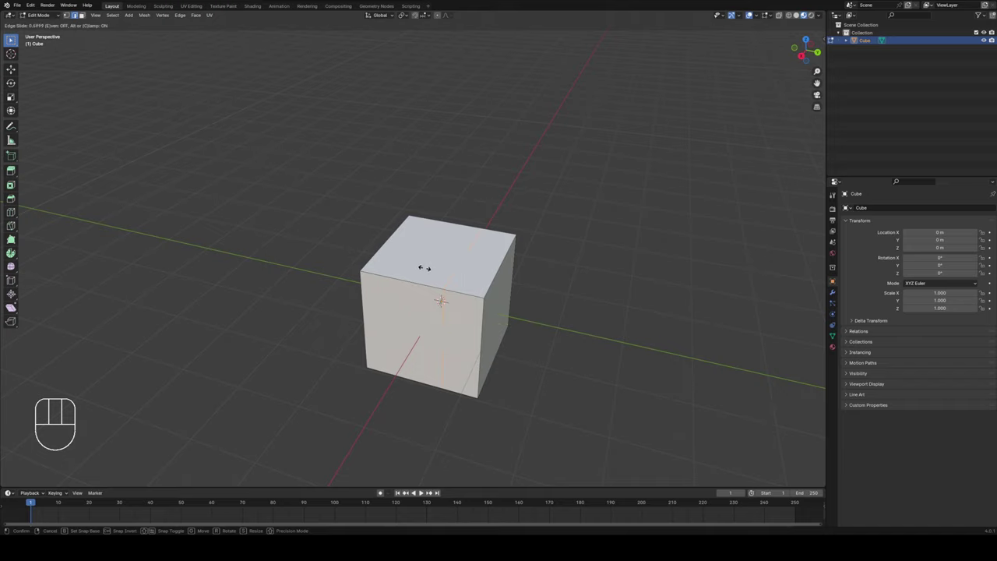
left_click(425, 267)
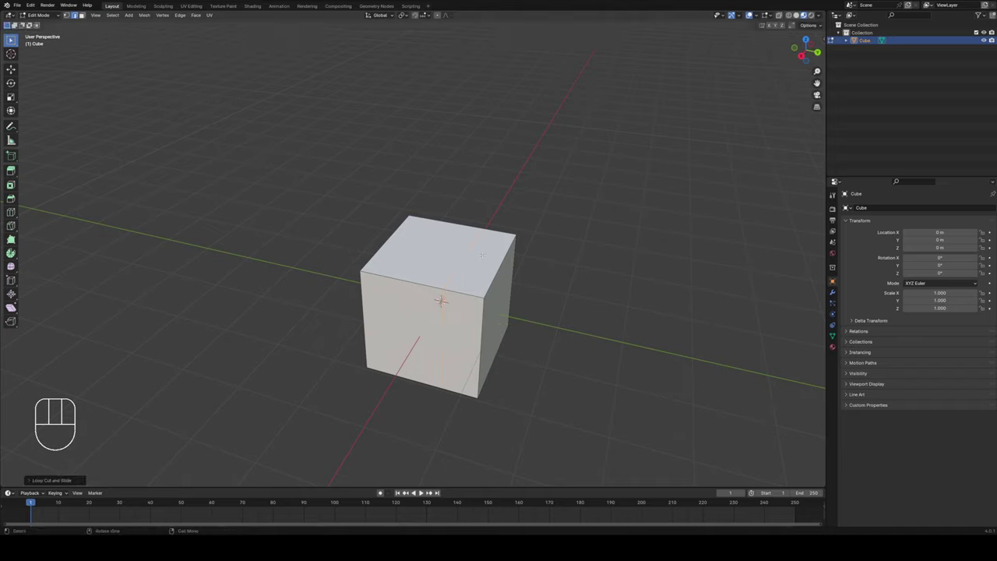
key("3")
middle_click_drag(370, 309, 428, 287)
left_click(428, 287)
middle_click_drag(439, 227, 467, 249)
key("ctrl+z")
key("ctrl+z")
key("ctrl+z")
key("ctrl+z")
key("ctrl+z")
key("ctrl+z")
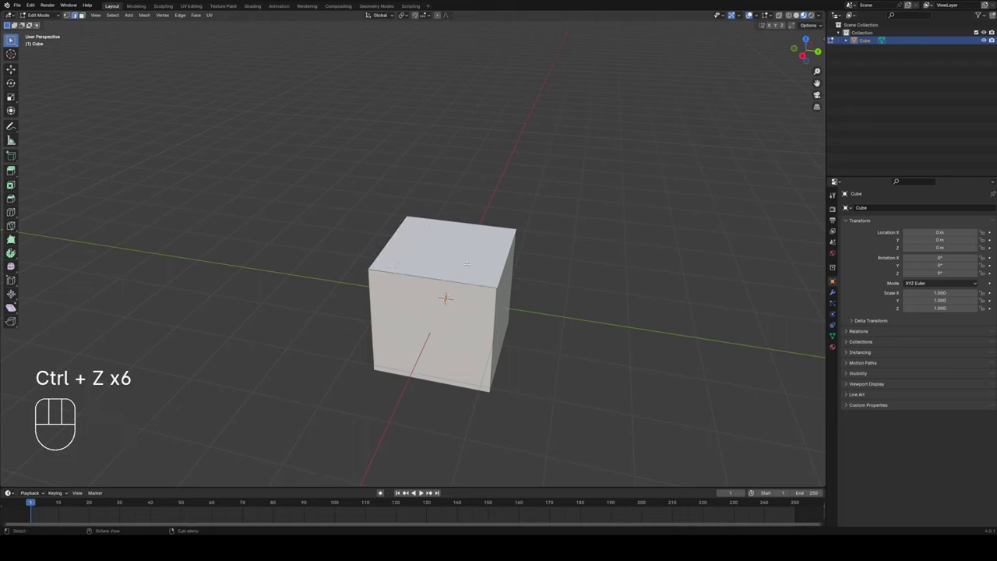
Add seven evenly spaced loop cuts across the cube
key("ctrl+r")
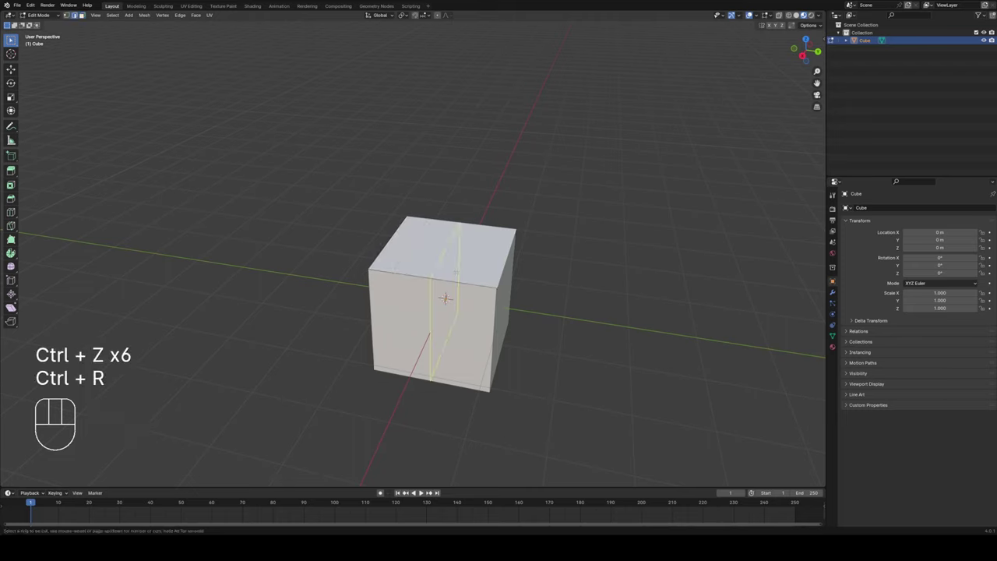
scroll(444, 299, "up", 6)
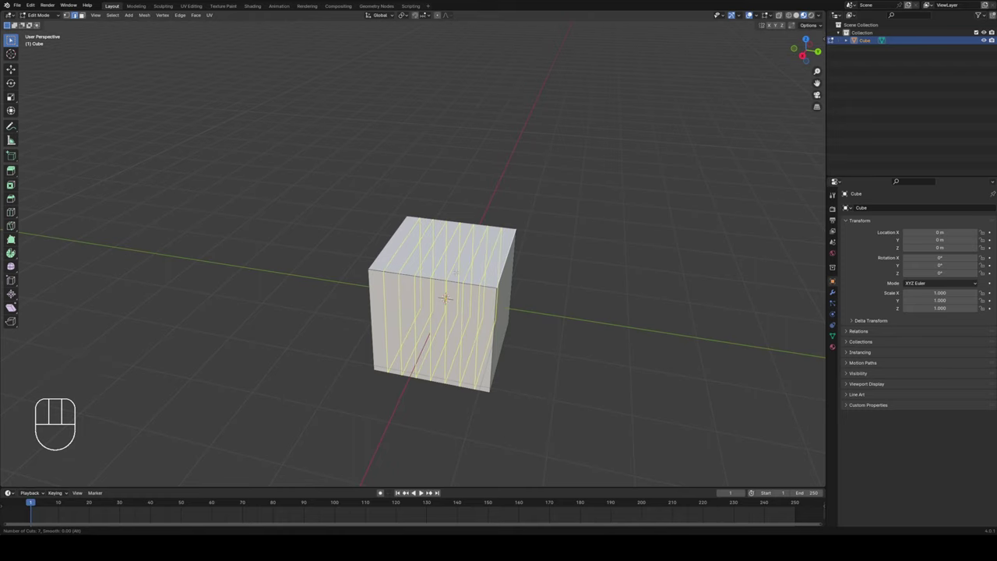
left_click(445, 298)
right_click(450, 272)
mouse_move(542, 306)
middle_mouse_down()
mouse_move(525, 307)
mouse_move(538, 302)
middle_mouse_up()
Add a second set of five vertical loop cuts, then return to Object Mode
key("ctrl+r")
scroll(481, 313, "up", 4)
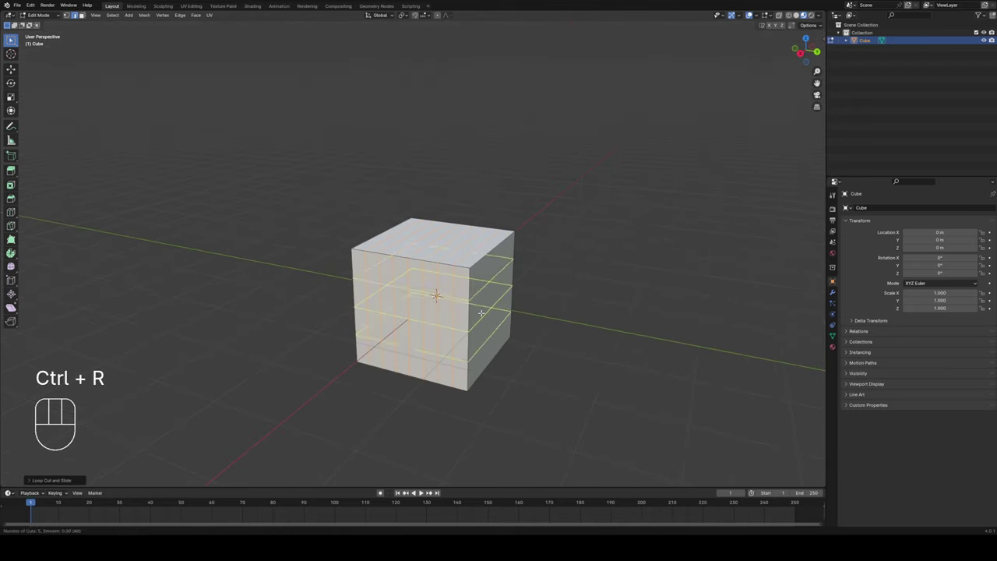
left_click(460, 383)
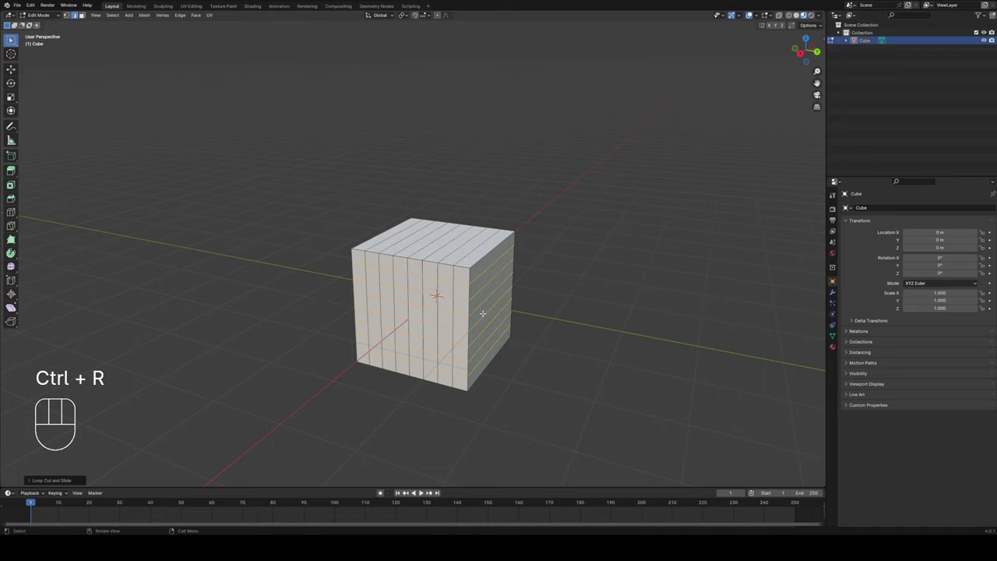
middle_click_drag(570, 351, 583, 334)
left_click(580, 326)
key("Tab")
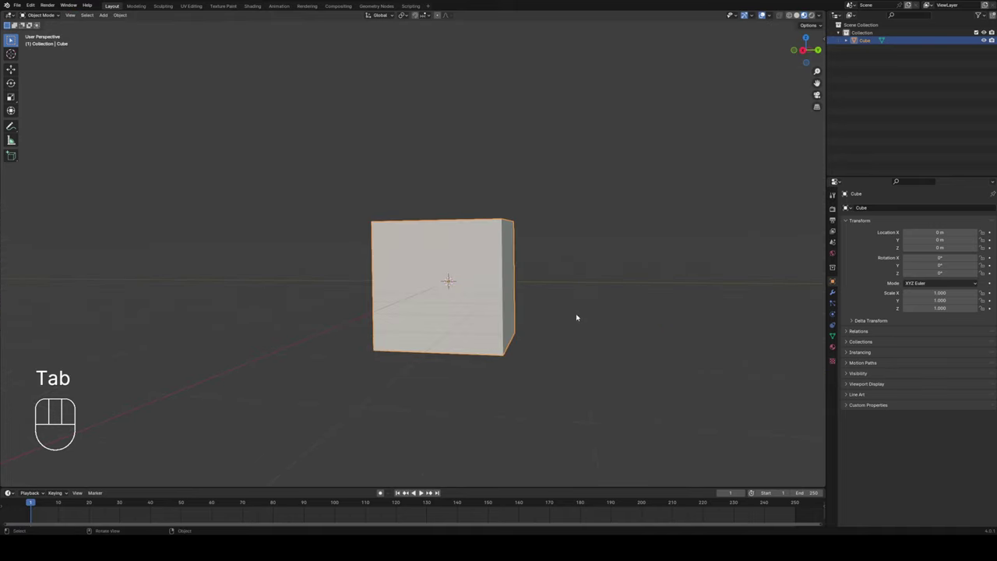
Extrude four selected faces of the cube outward, then undo the extrusion
key("Tab")
key("3")
middle_click_drag(574, 296, 545, 280)
left_click(429, 269)
left_click(400, 297, "shift")
left_click(462, 305, "shift")
left_click(429, 333, "shift")
key("e")
left_click(568, 344)
key("ctrl+z")
key("ctrl+z")
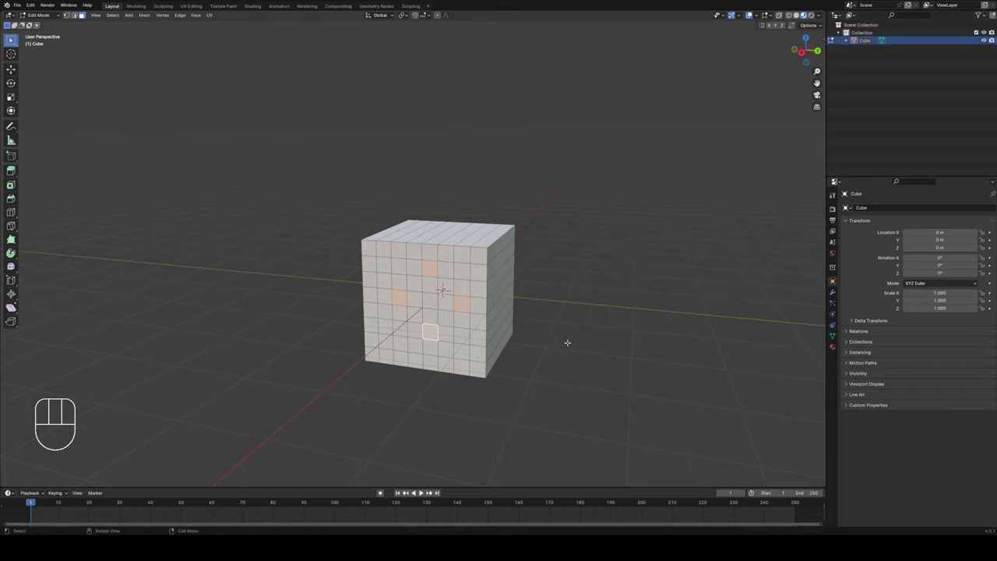
Delete the cube in Object Mode and bring up the Add menu's Mesh list
key("Tab")
key("Delete")
key("shift+a")
mouse_move(568, 344)
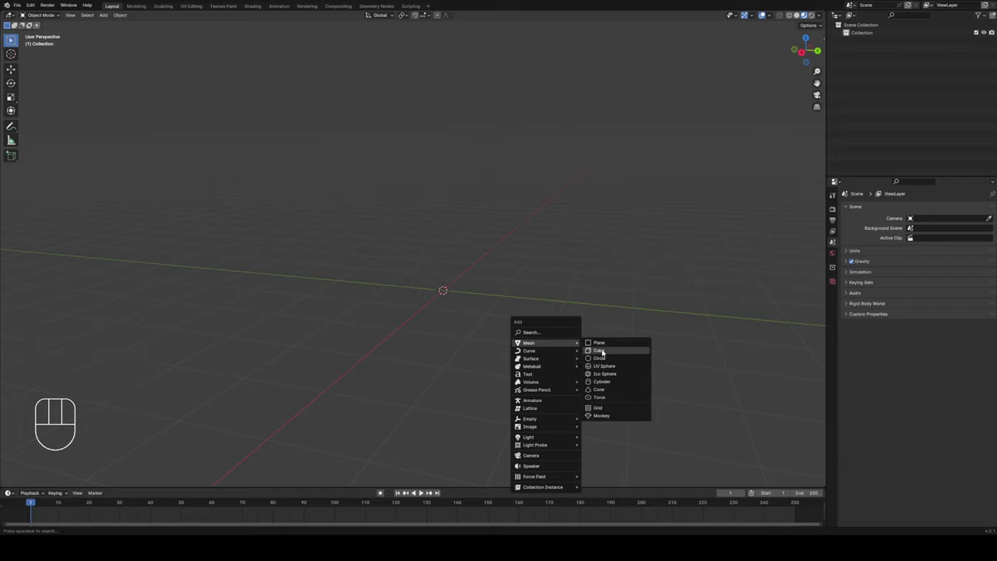
Add a cube, flatten it along Z into a slab, and subdivide its face into a grid
left_click(599, 351)
key("s")
key("z")
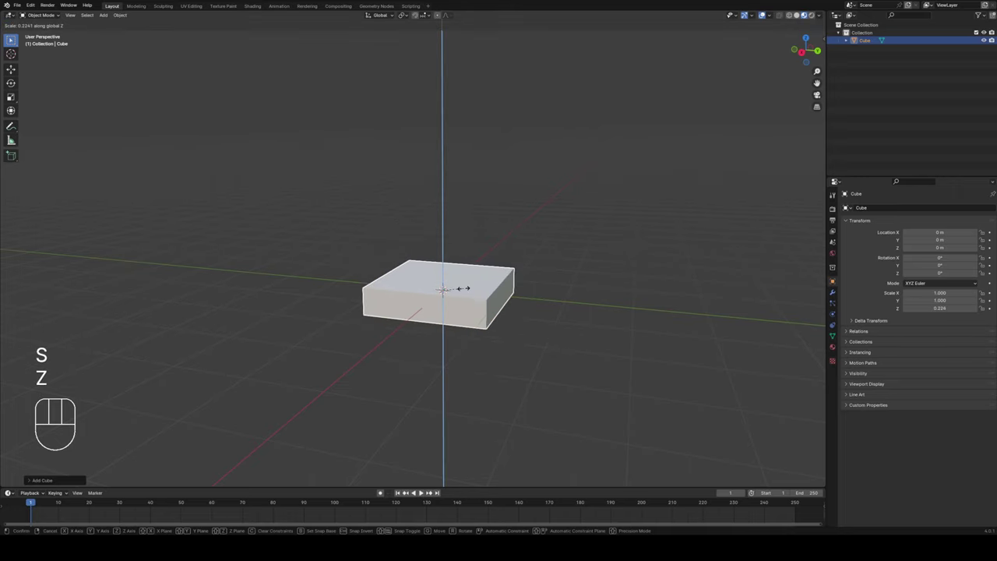
left_click(460, 286)
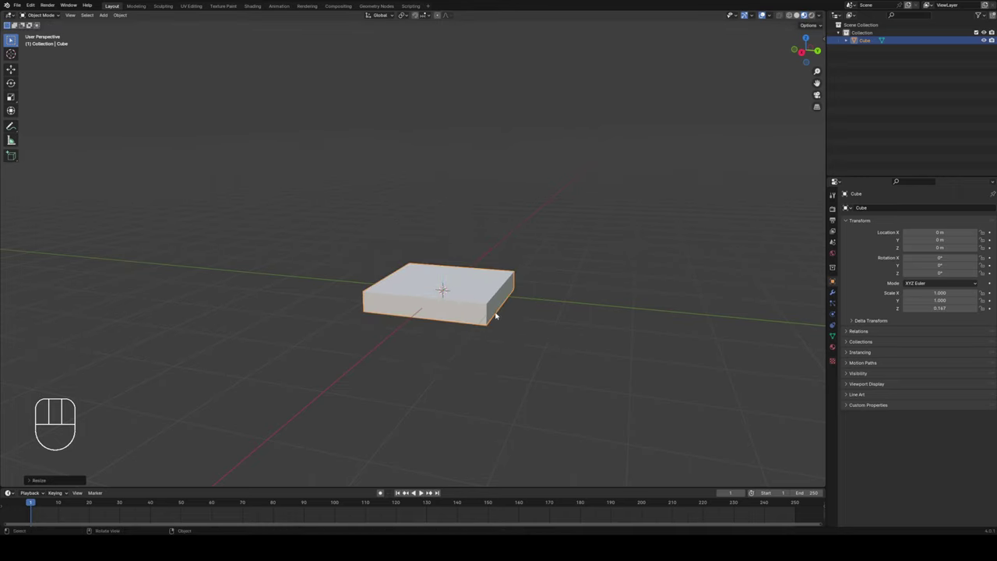
key("Tab")
middle_click_drag(494, 329, 490, 239)
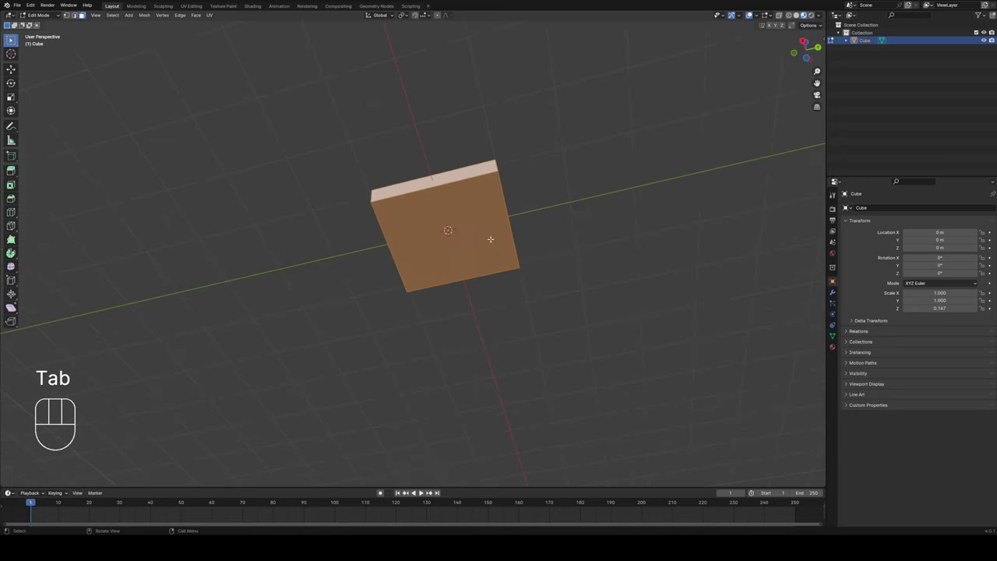
left_click(482, 225)
right_click(481, 225)
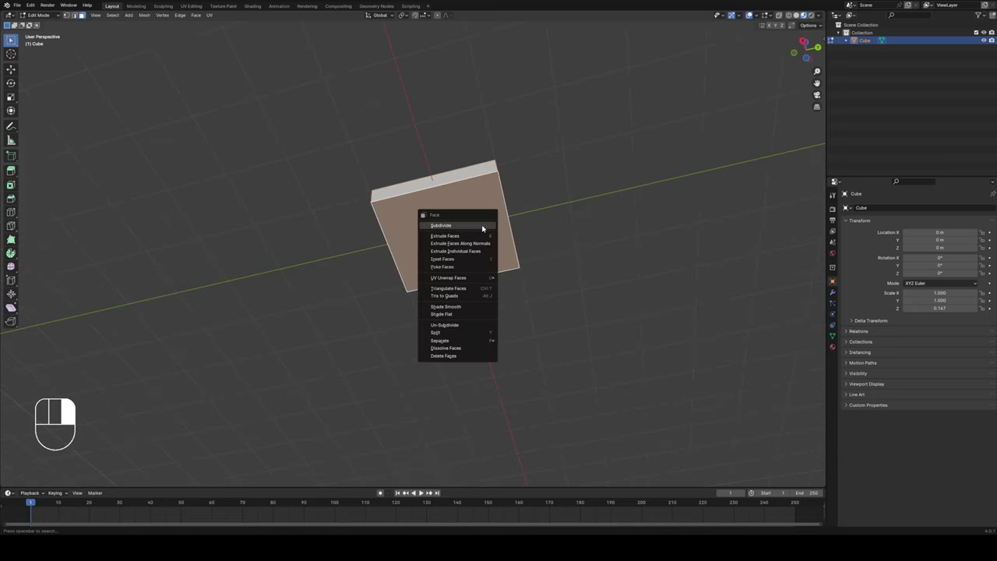
left_click(441, 225)
Extrude the four corner grid faces down into table legs
left_click(389, 212)
left_click(486, 199, "shift")
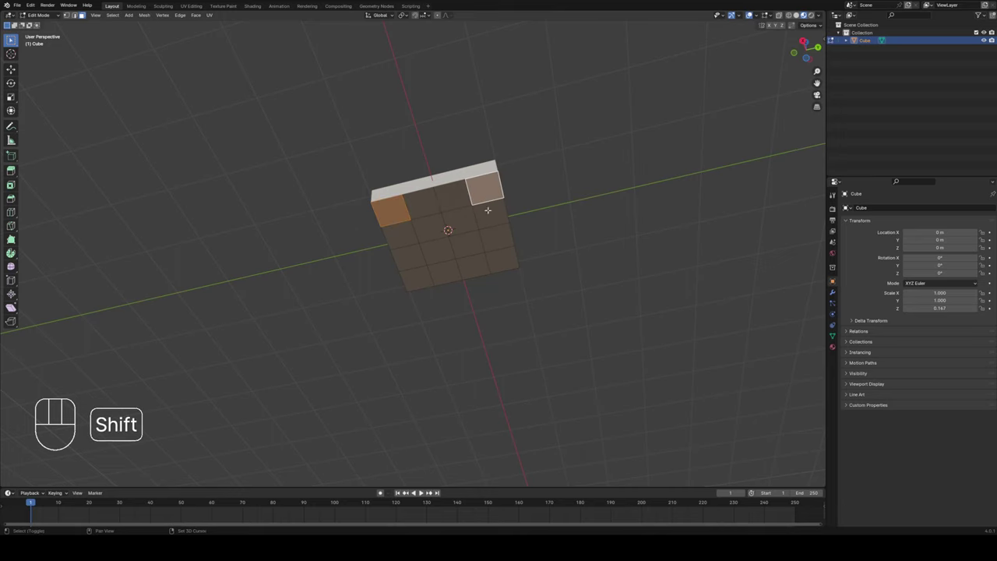
left_click(503, 260, "shift")
left_click(418, 278, "shift")
key("e")
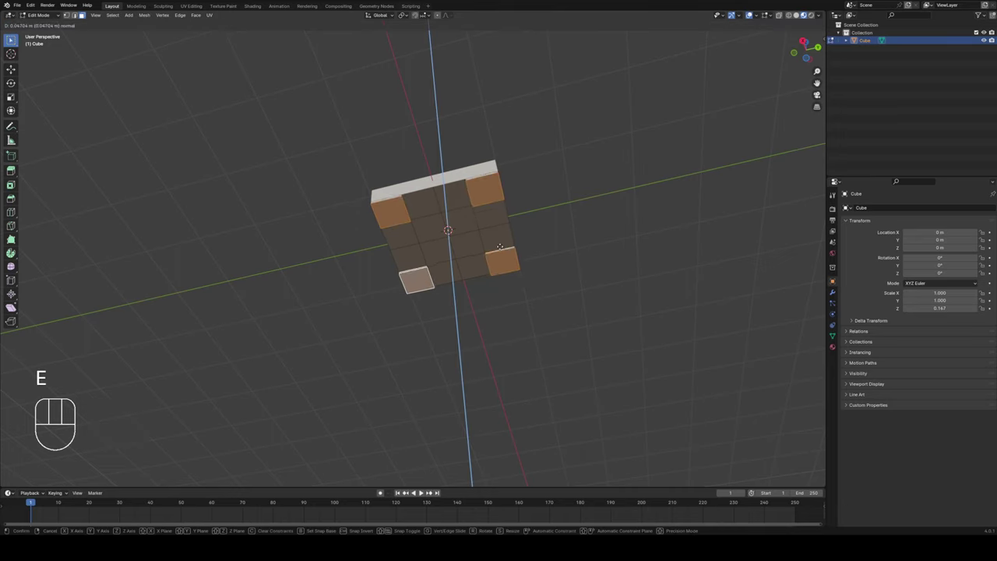
left_click(580, 242)
Extrude the top face to thicken the tabletop, then return to Object Mode
middle_click_drag(580, 242, 567, 322)
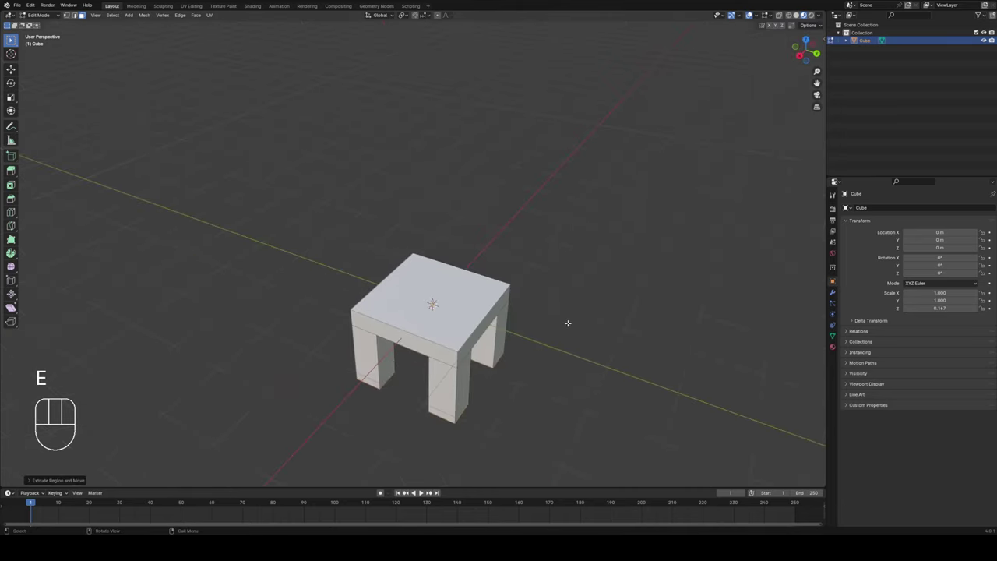
left_click(459, 292)
key("e")
left_click(460, 290)
key("Tab")
Move the table aside along the Y axis and open the Add menu
middle_click_drag(563, 340, 571, 327)
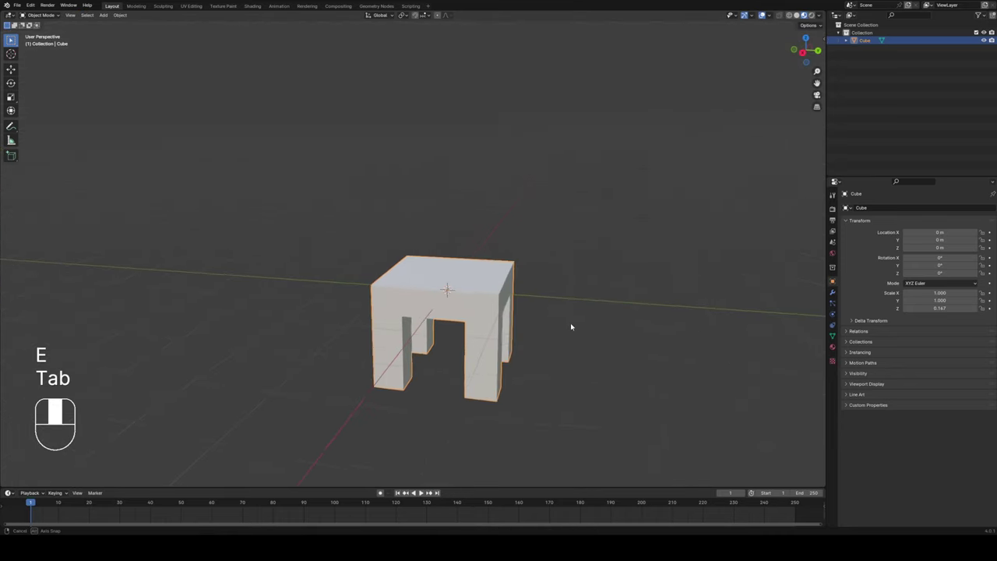
key("g")
key("y")
left_click(508, 304)
left_click(514, 306)
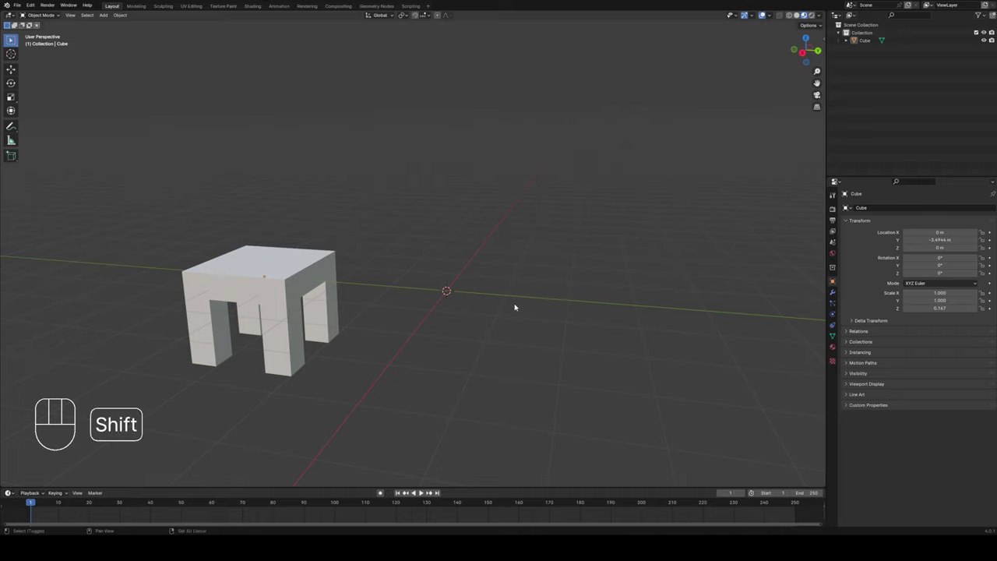
key("shift+a")
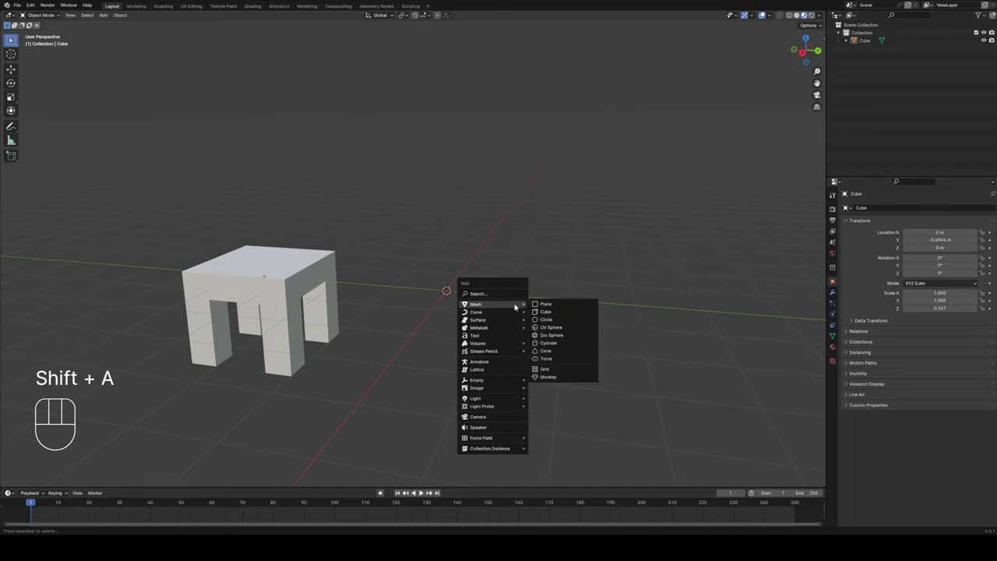
Add a cylinder and scale its top face down into a tapered shade
left_click(548, 342)
middle_click_drag(551, 282, 552, 294)
key("Tab")
key("alt+a")
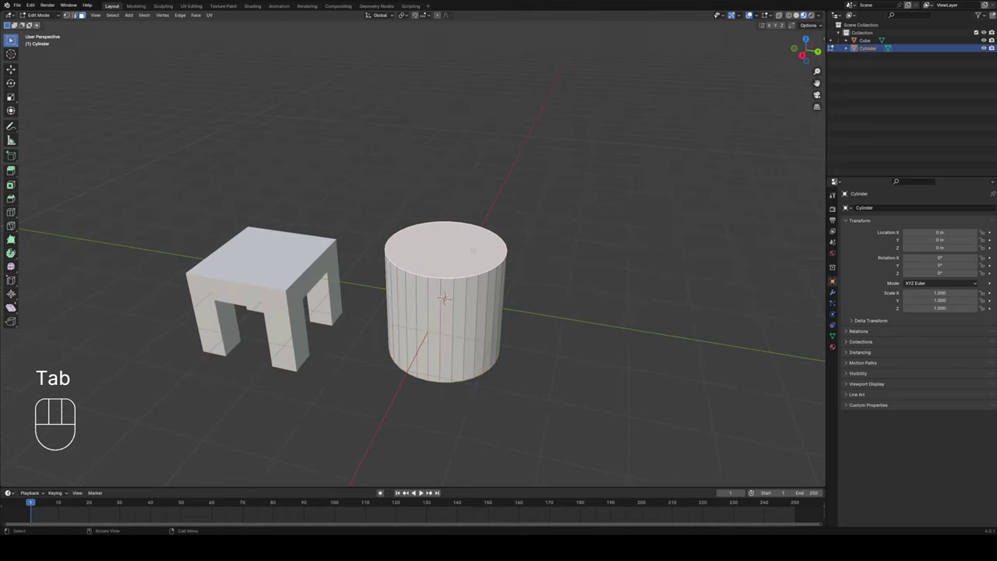
key("s")
left_click(458, 251)
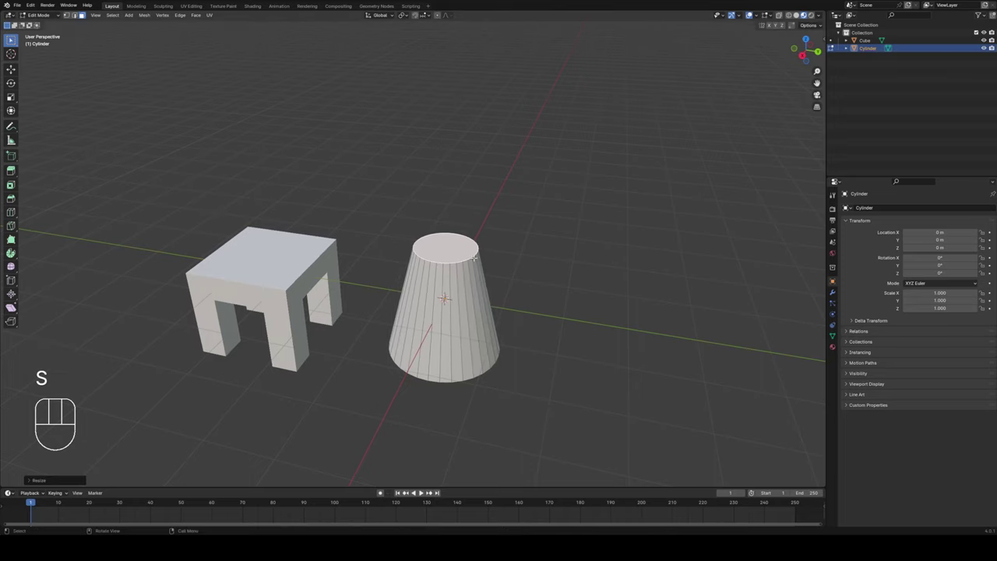
Inset the cylinder's bottom face and extrude it down into a thin stem
middle_click_drag(537, 348, 534, 267)
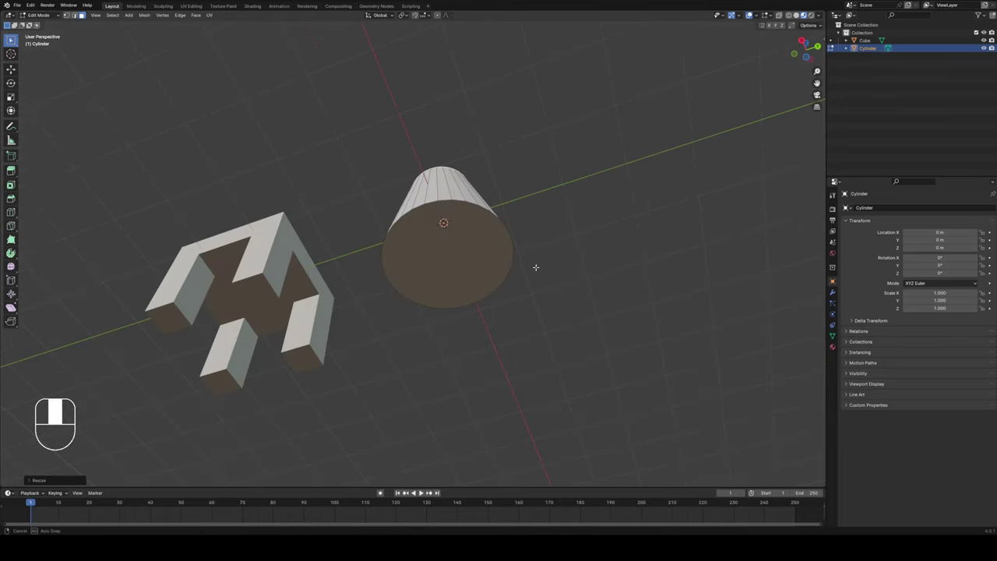
left_click(462, 249)
key("i")
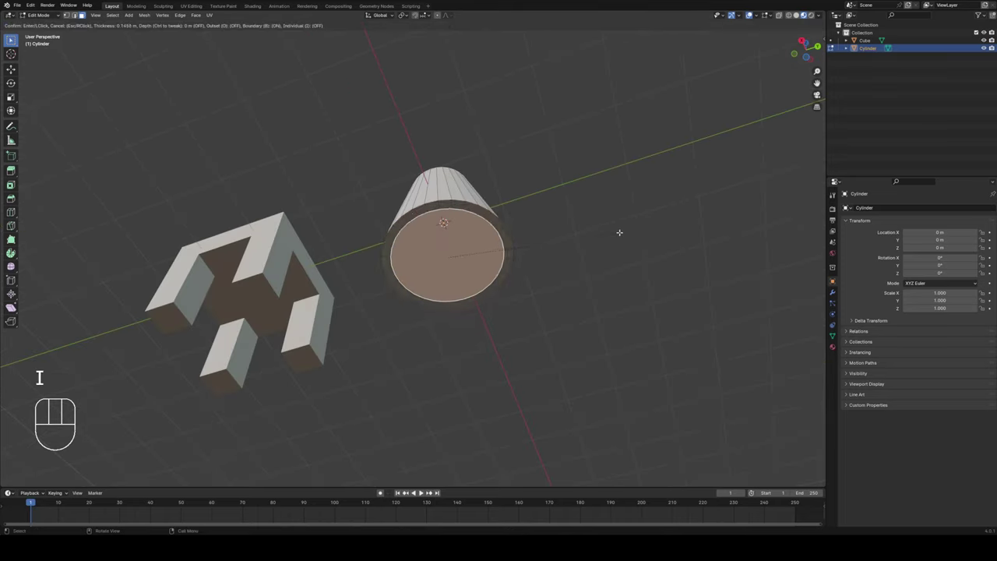
left_click(579, 237)
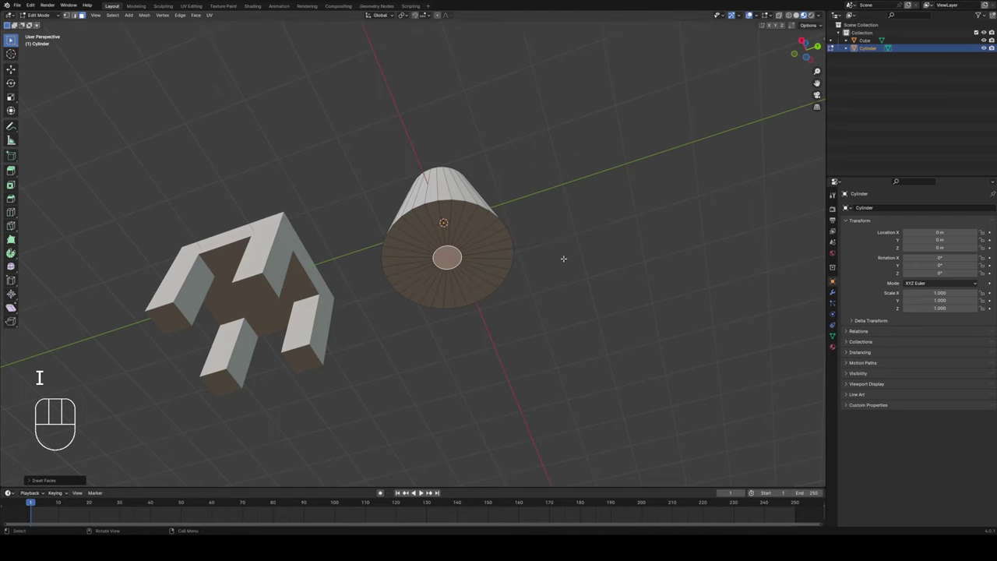
key("e")
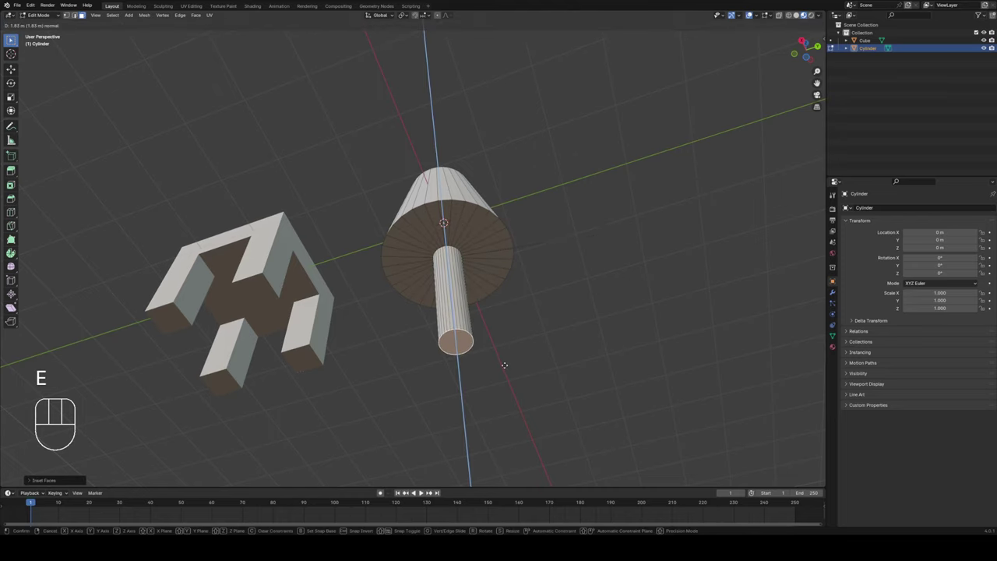
left_click(504, 365)
Extrude and widen the stem's end into a flat base, then give it thickness
middle_click_drag(534, 278, 530, 307)
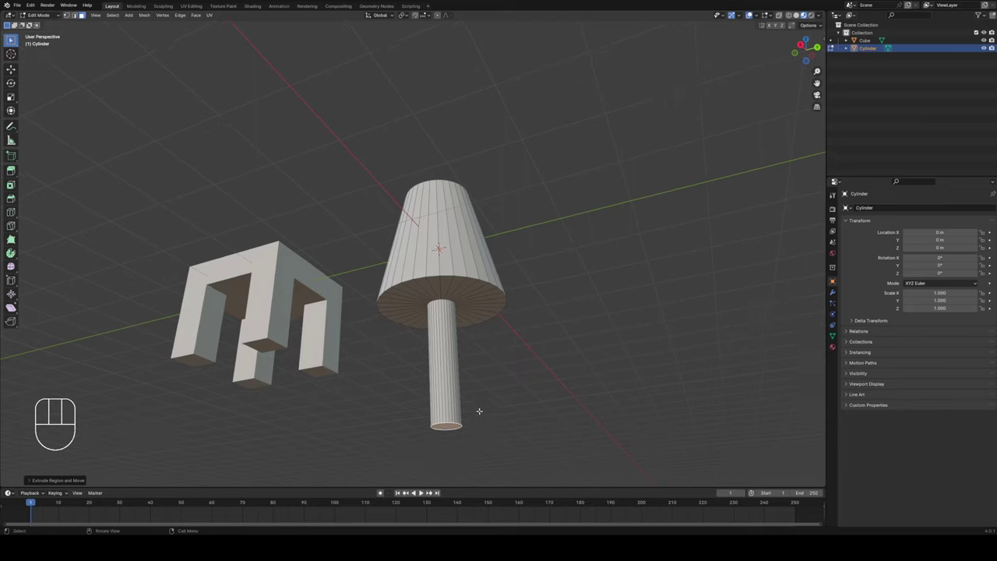
key("e")
key("s")
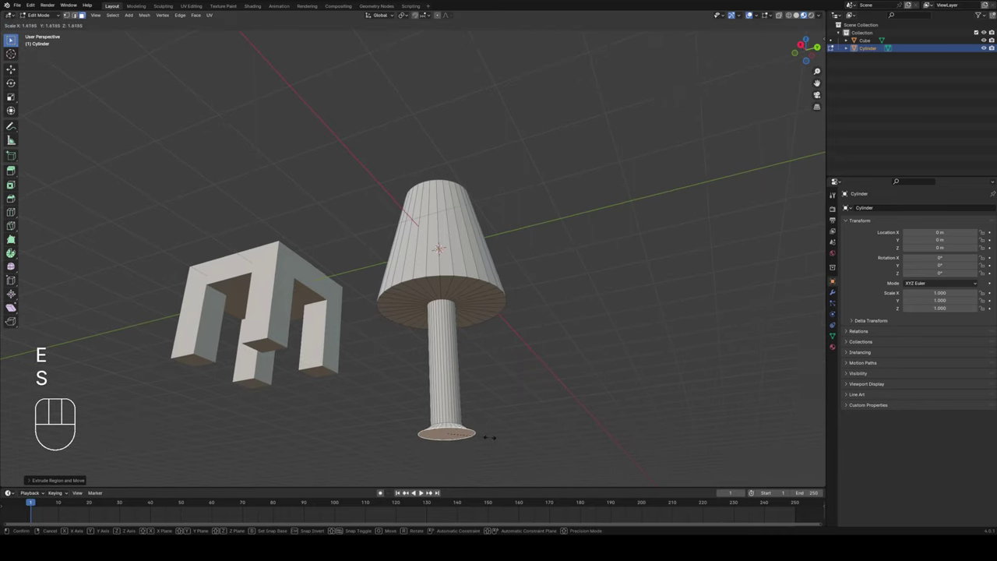
left_click(503, 438)
key("e")
left_click(516, 425)
Inset the shade's top face and extrude it inward to hollow the shade
middle_click_drag(563, 349, 574, 304)
middle_click_drag(570, 258, 482, 216)
key("i")
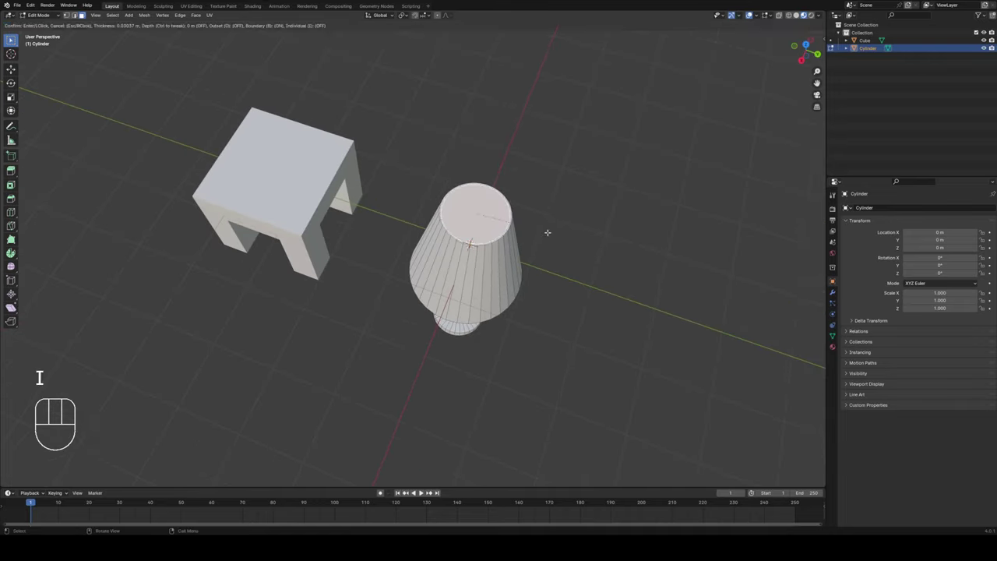
left_click(516, 227)
key("e")
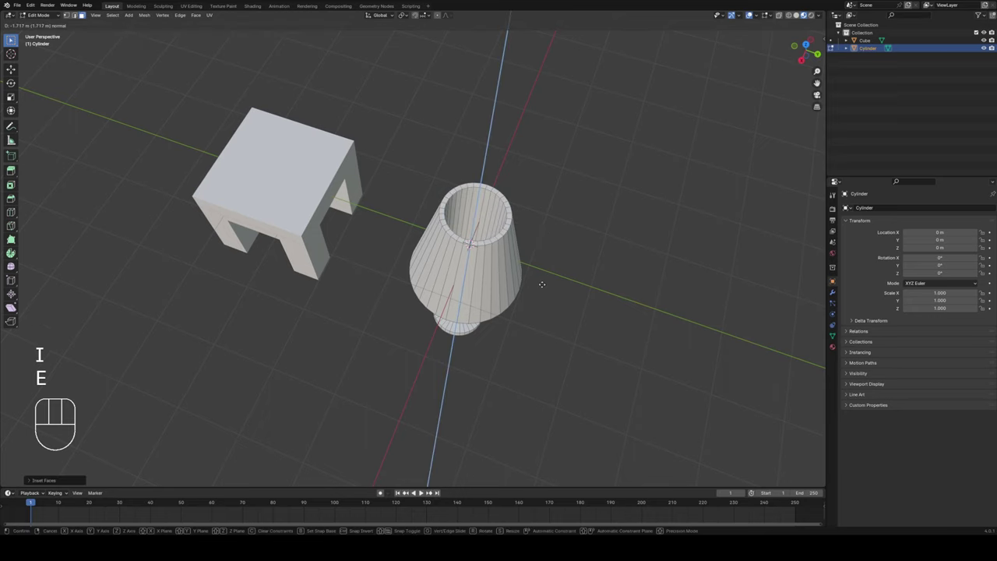
left_click(543, 282)
middle_click_drag(623, 351, 643, 325)
key("Tab")
Raise the lamp, shift it along Y over the table, and scale it to 0.554
key("g")
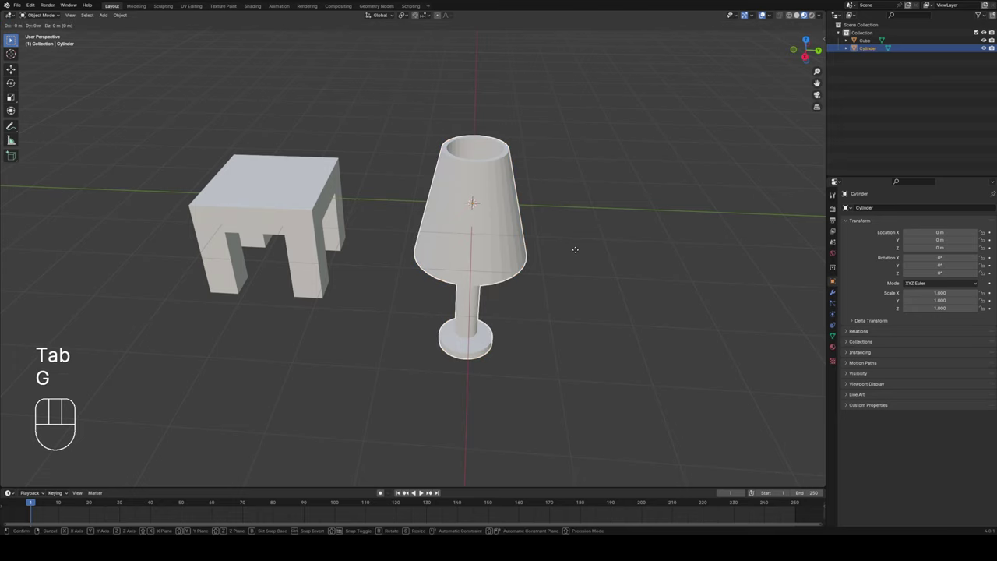
key("z")
left_click(555, 81)
scroll(555, 81, "down", 3)
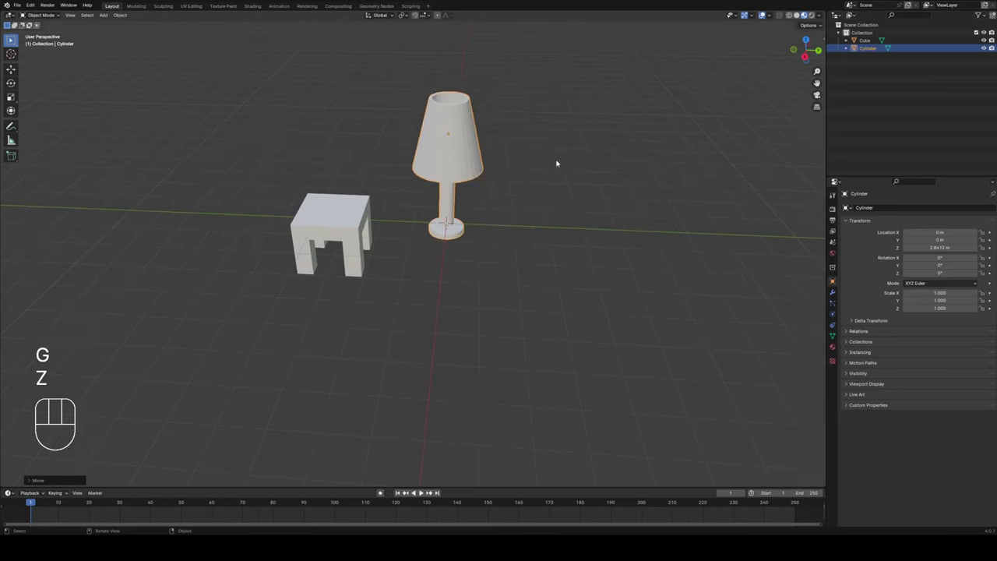
key("g")
key("y")
key("s")
left_click(374, 161)
Lower the lamp onto the tabletop and centre it along Y on the table
key("g")
key("z")
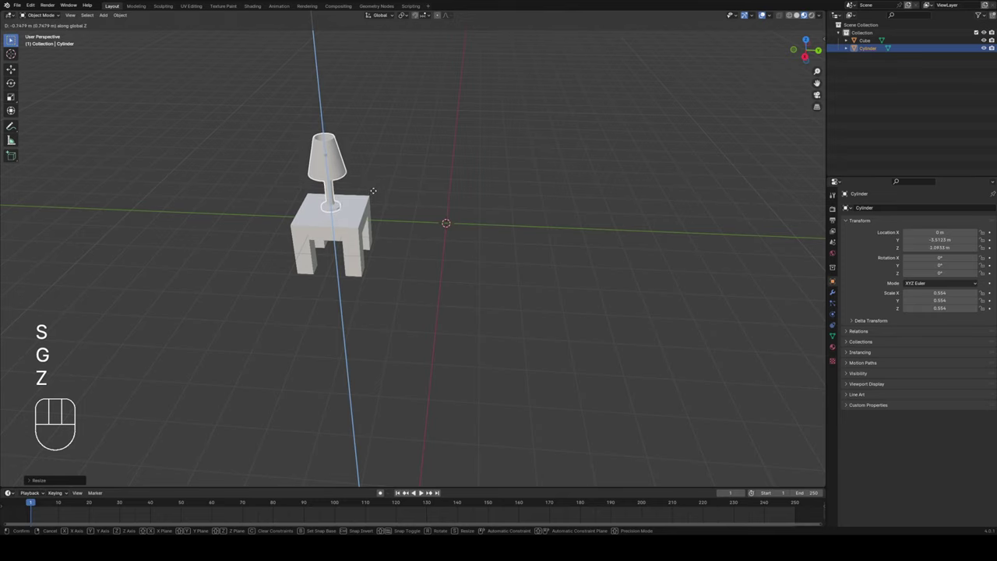
left_click(372, 196)
key("g")
key("y")
left_click(410, 221)
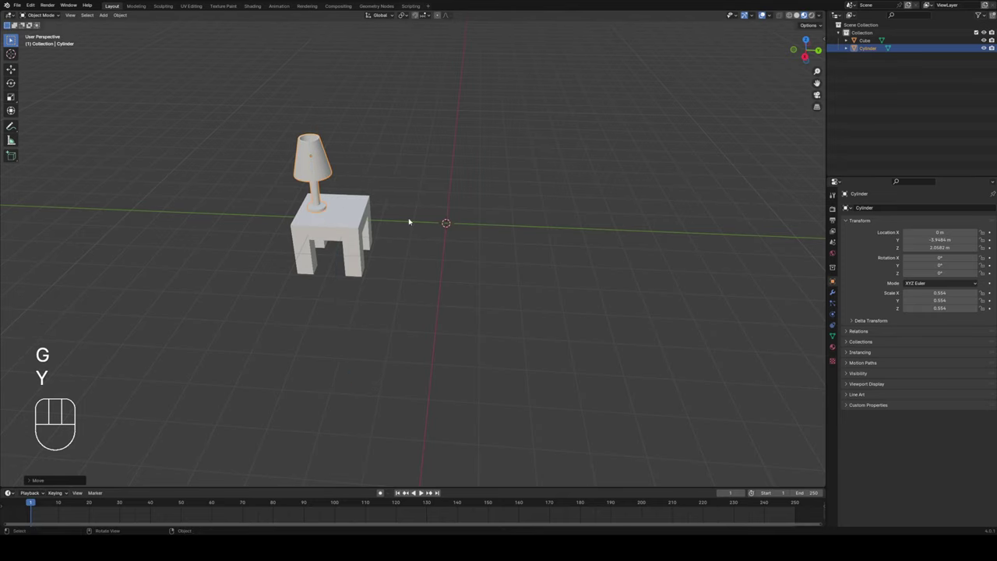
left_click(562, 271)
middle_click_drag(562, 270, 581, 271)
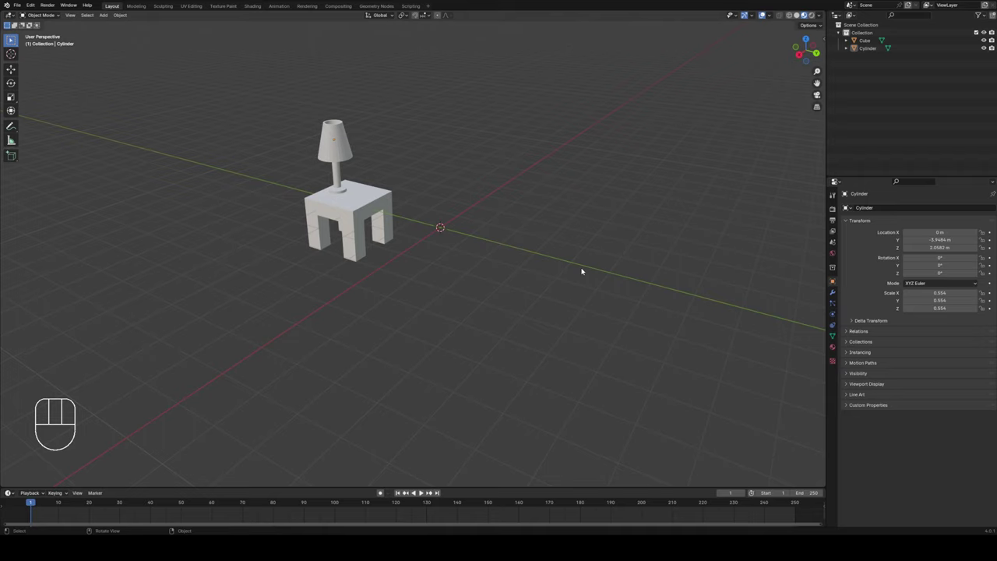
scroll(580, 271, "up", 3)
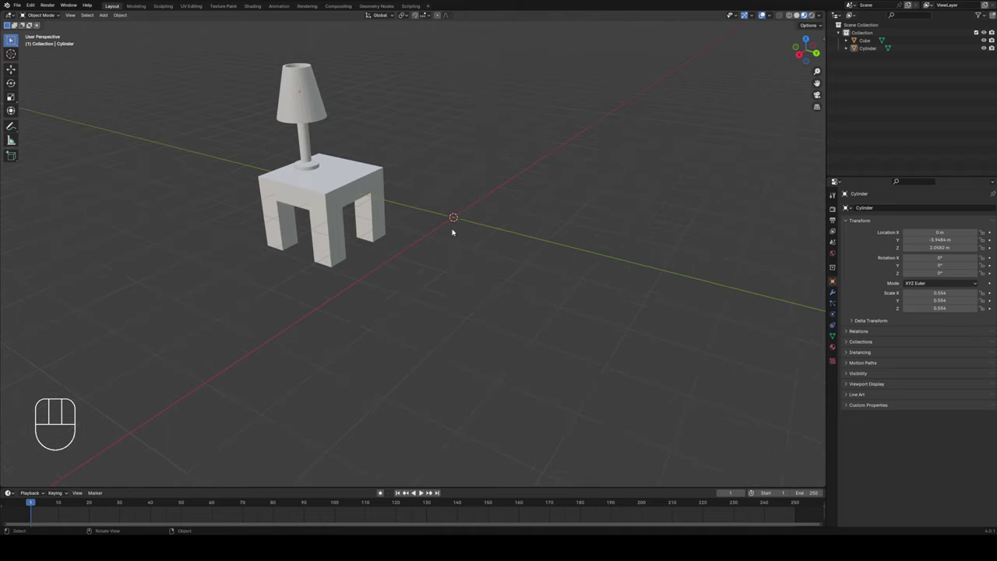
key("shift+a")
Add a cube beside the table, scale it to 0.789, and stretch it to 1.094 along Y
mouse_move(459, 220)
left_click(504, 227)
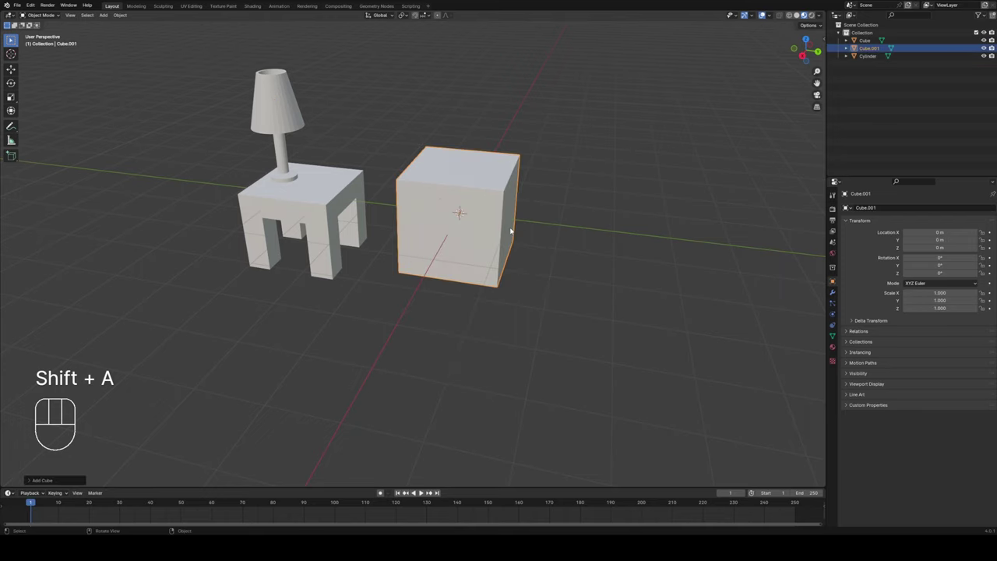
key("s")
left_click(500, 229)
key("s")
key("x")
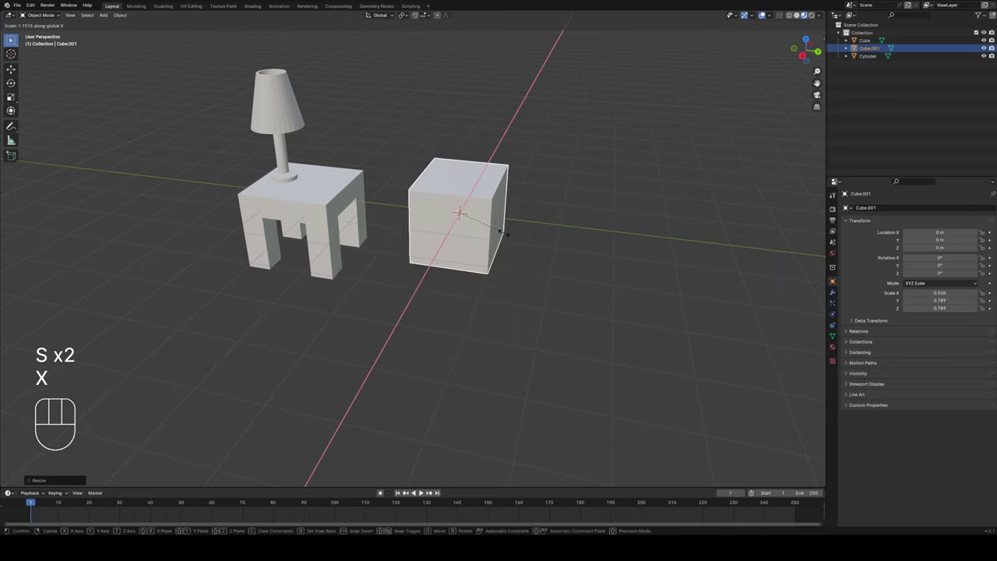
key("y")
left_click(514, 236)
In edge mode, select the box's two top side edges and bevel them round
key("Tab")
scroll(547, 218, "up", 3)
key("2")
left_click(581, 211)
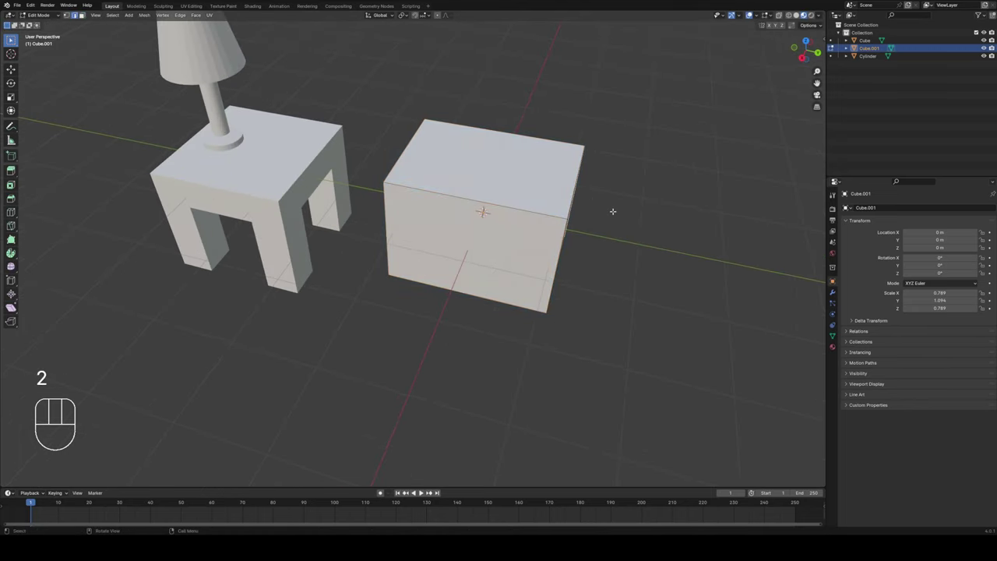
middle_click_drag(612, 211, 597, 207)
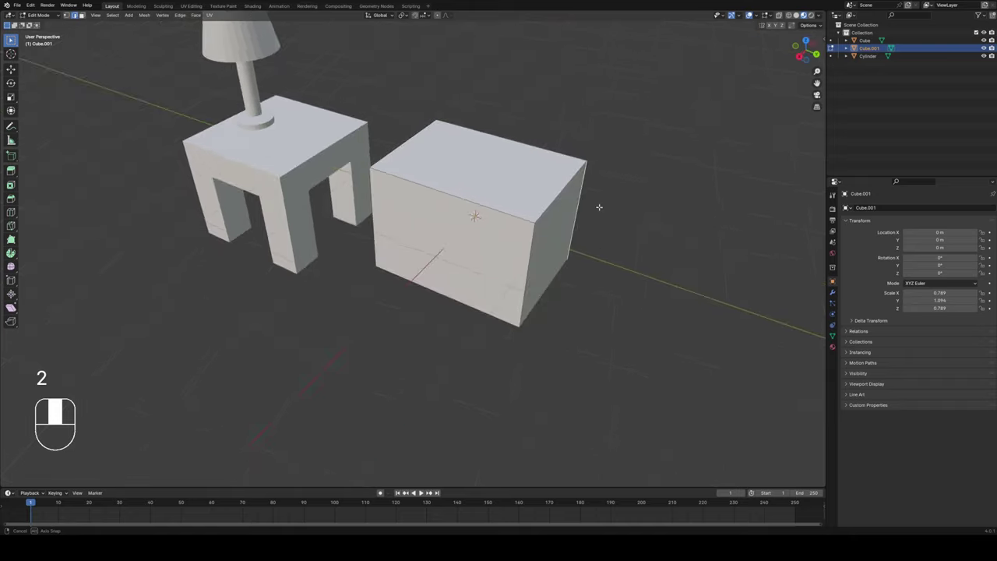
left_click(405, 143, "shift")
left_click(561, 191, "shift")
key("ctrl+b")
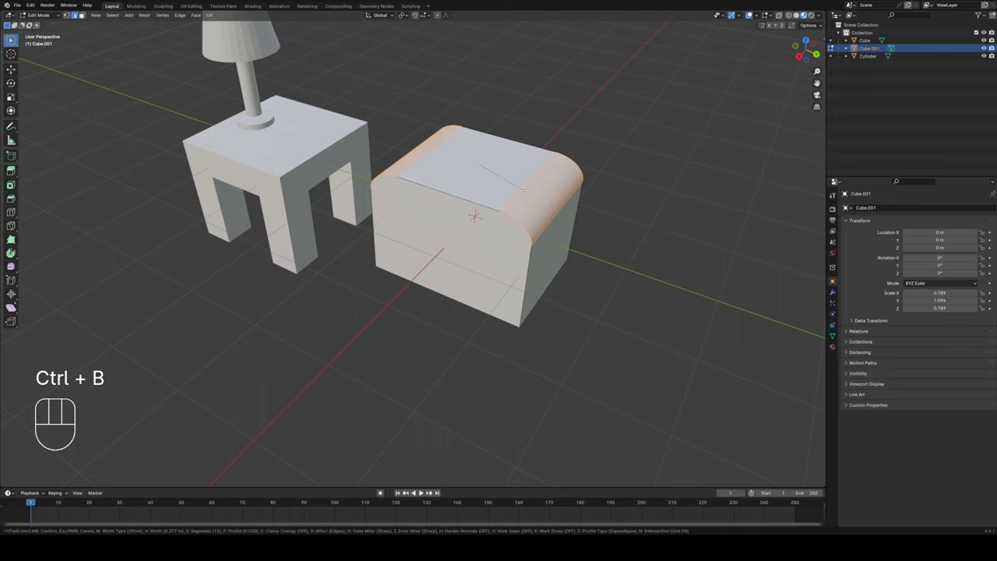
left_click(523, 189)
Add eight loop cuts around the rounded box with Ctrl+R
middle_click_drag(585, 251, 627, 270)
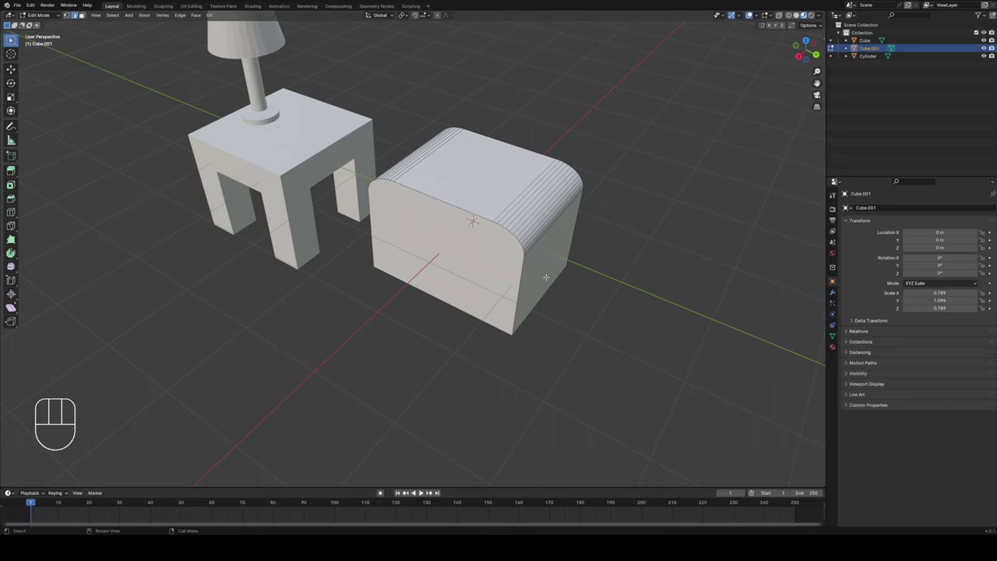
key("ctrl+r")
scroll(532, 257, "up", 7)
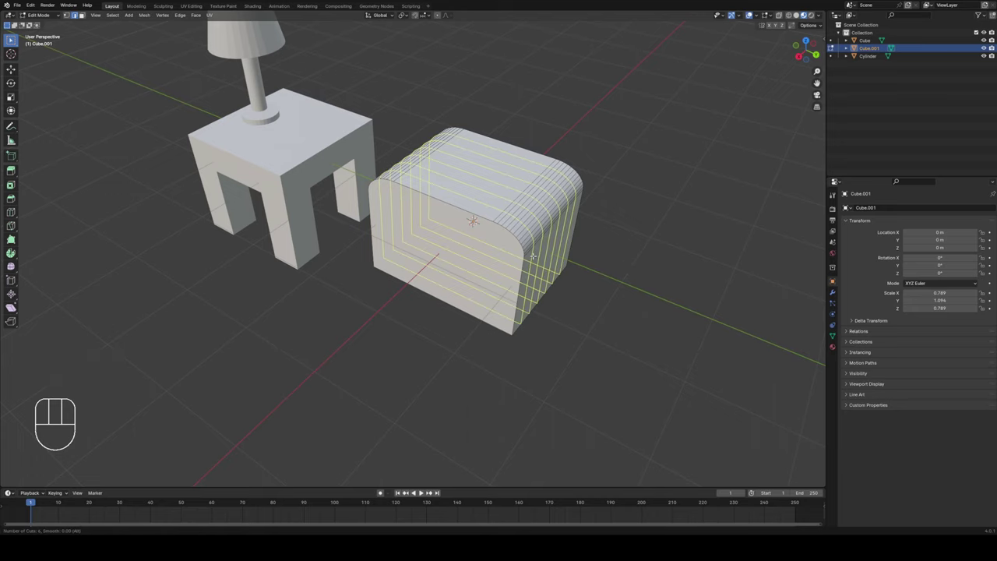
scroll(532, 257, "up", 1)
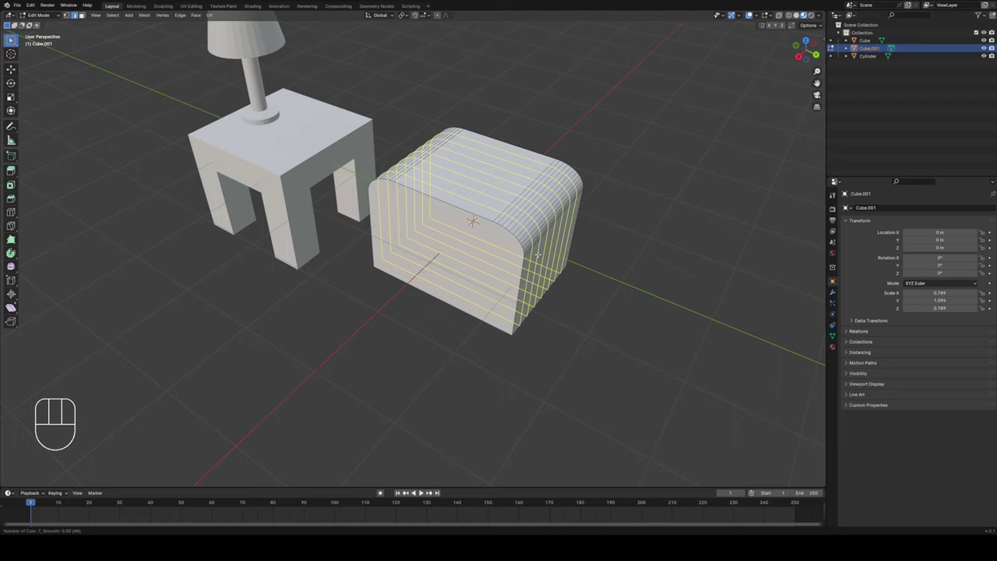
scroll(538, 253, "up", 1)
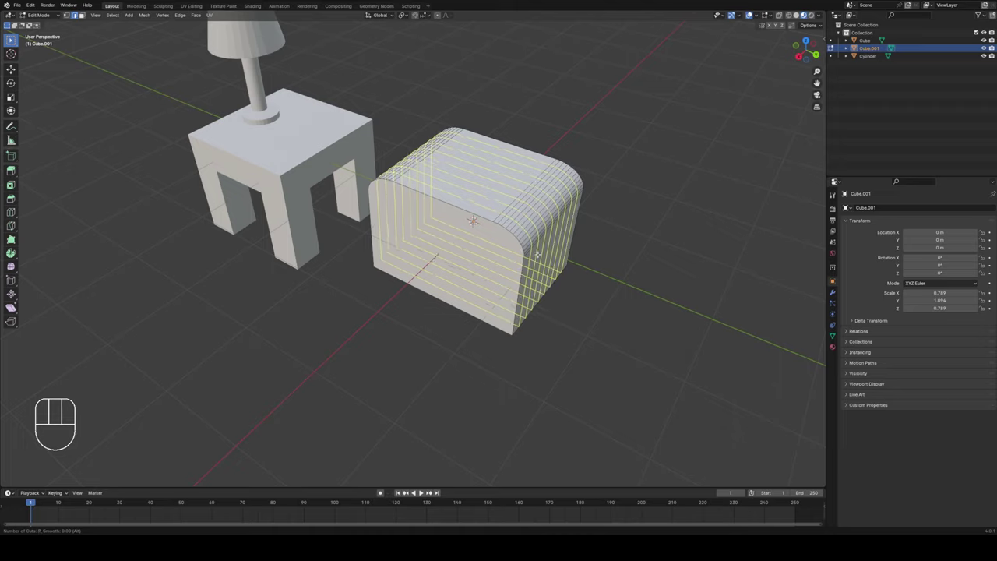
left_click(538, 254)
left_click(537, 255)
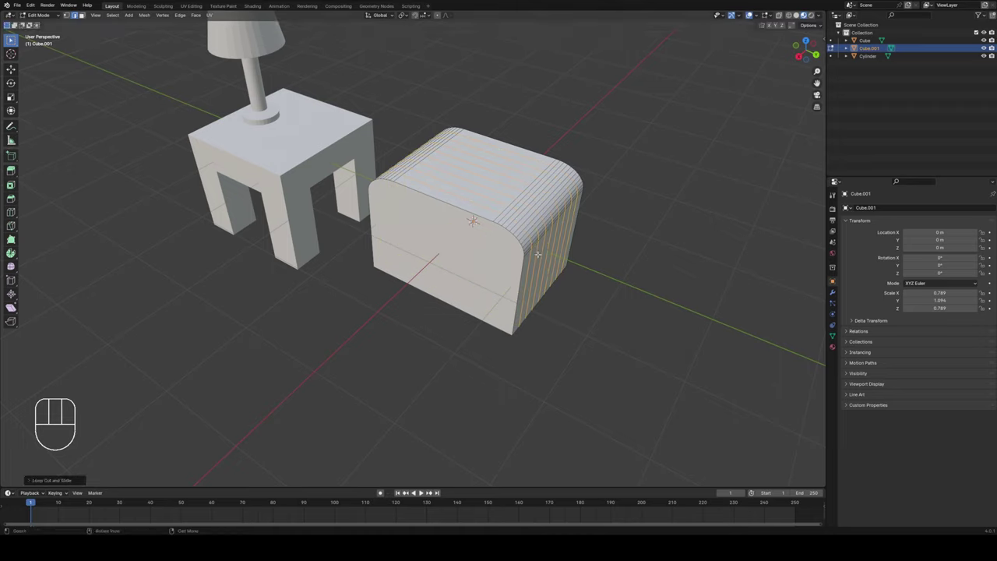
Add four loop cuts running across the box top
middle_click_drag(538, 241, 550, 251)
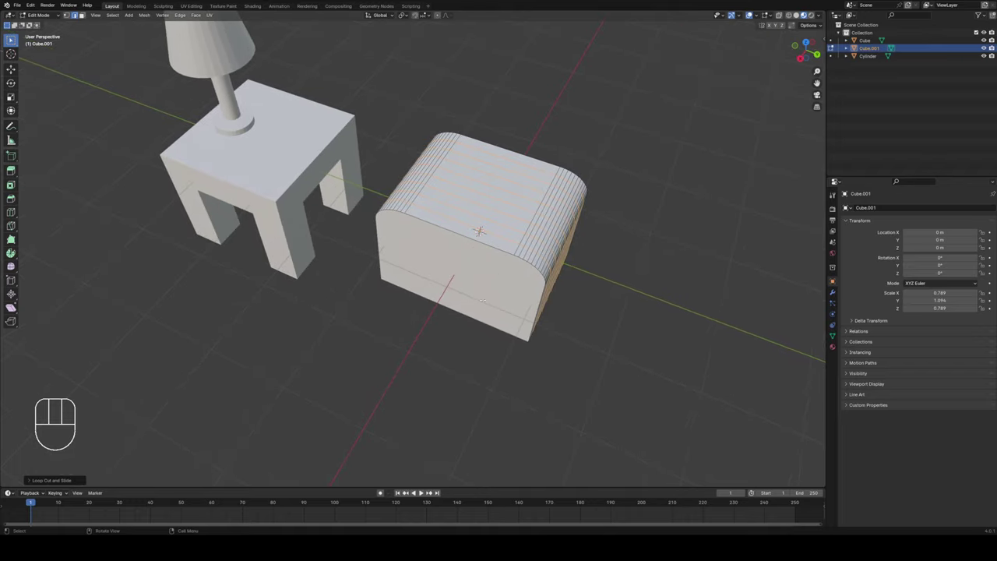
key("ctrl+r")
scroll(498, 210, "up", 3)
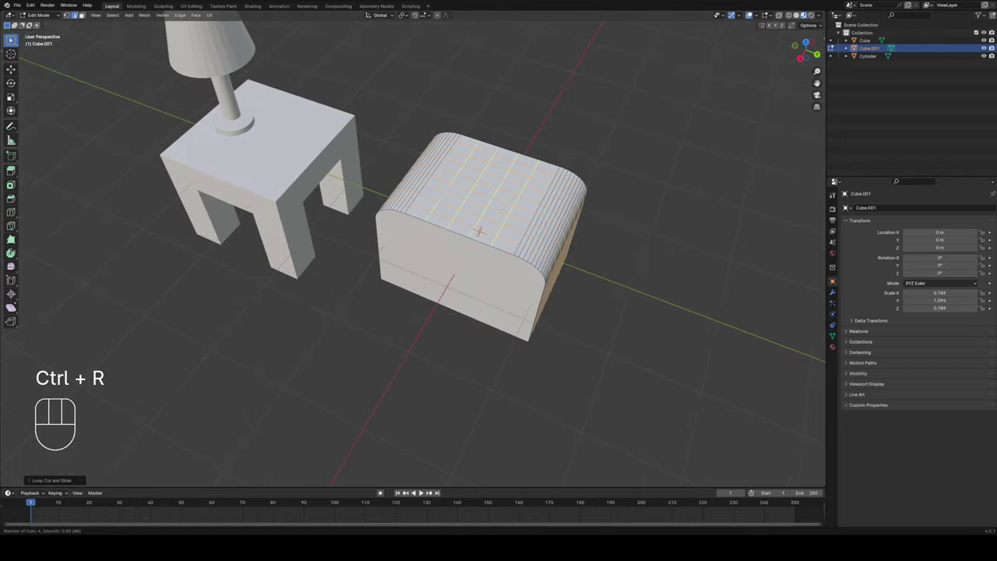
left_click(502, 212)
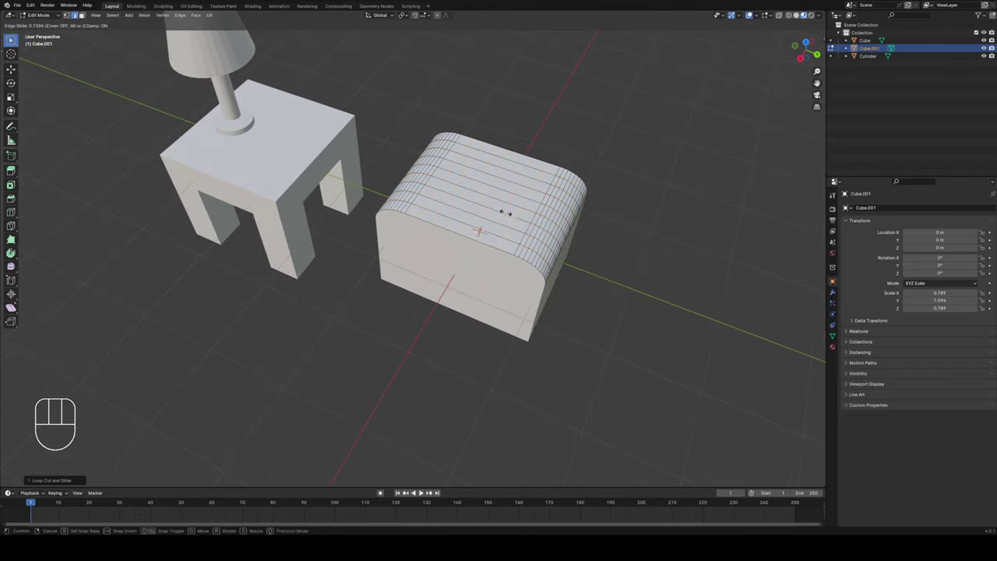
left_click(494, 218)
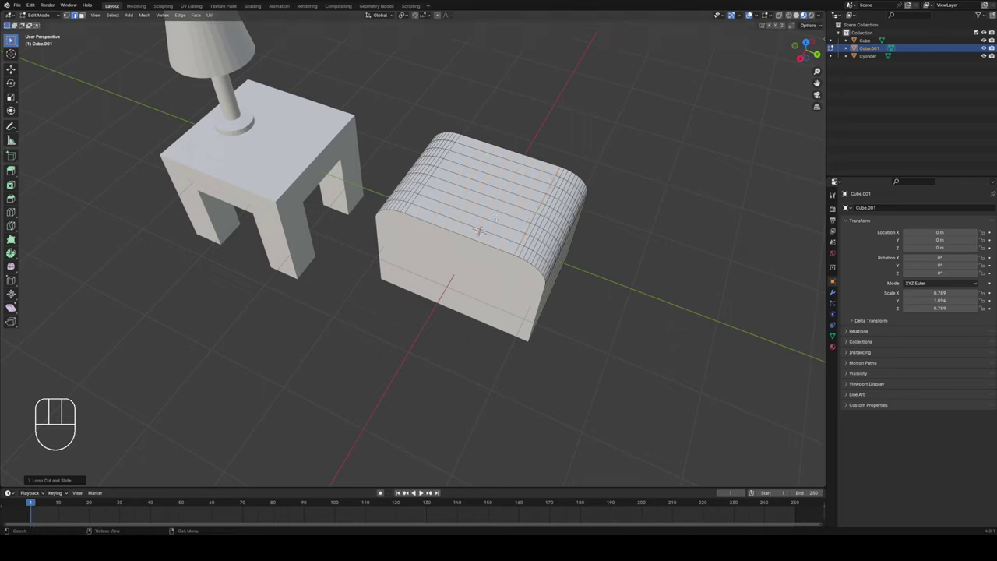
Select four rows of top faces, extrude them down into slots, and exit Edit Mode
key("3")
left_click(439, 211, "shift")
left_click(495, 229, "shift")
left_click(479, 200, "shift")
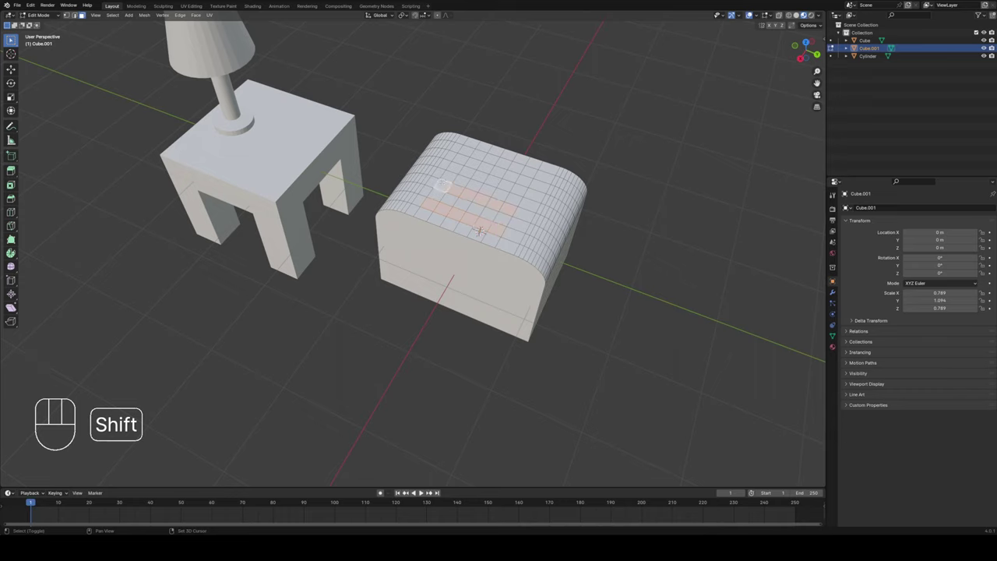
left_click(465, 172, "shift")
left_click(516, 166, "shift")
key("e")
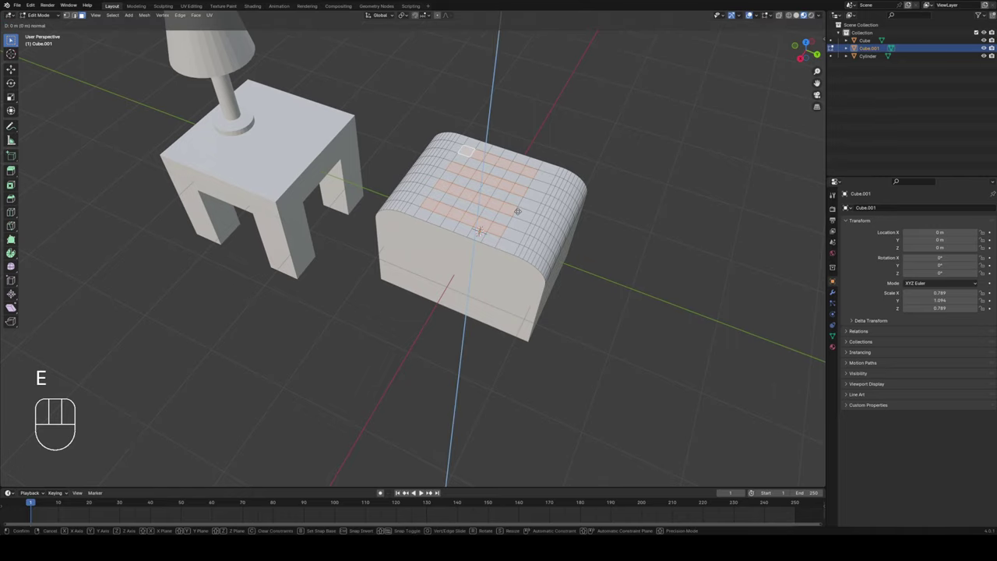
left_click(517, 228)
middle_click_drag(517, 227, 622, 310)
key("Tab")
key("Tab")
middle_click_drag(604, 247, 440, 237)
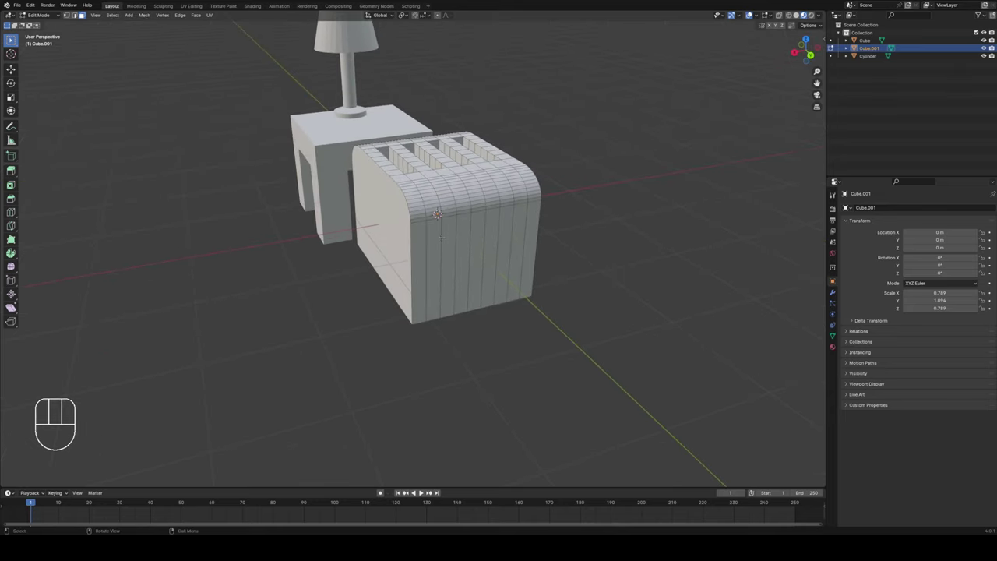
Add six vertical loop cuts on the toaster's side, undoing a stray extrude
key("ctrl+r")
scroll(441, 254, "up", 6)
scroll(447, 254, "down", 1)
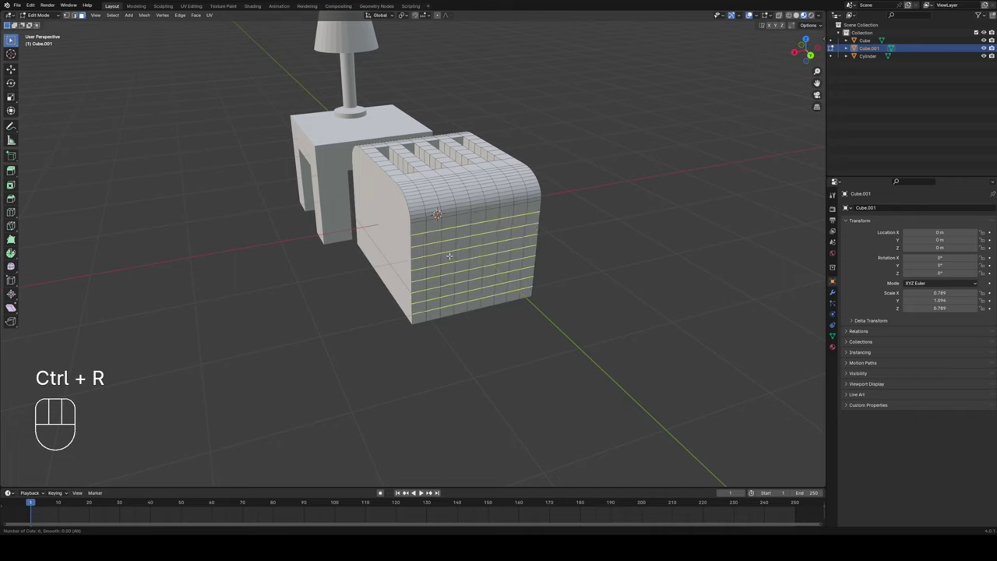
left_click(450, 256)
left_click(449, 256)
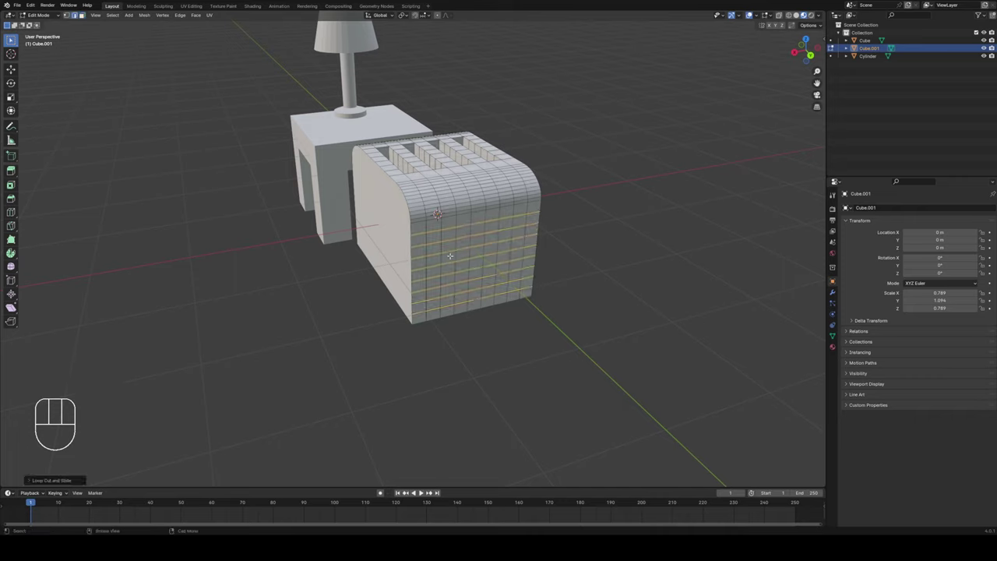
key("e")
key("ctrl+z")
Select four columns of side faces and extrude them inward as grooves
key("3")
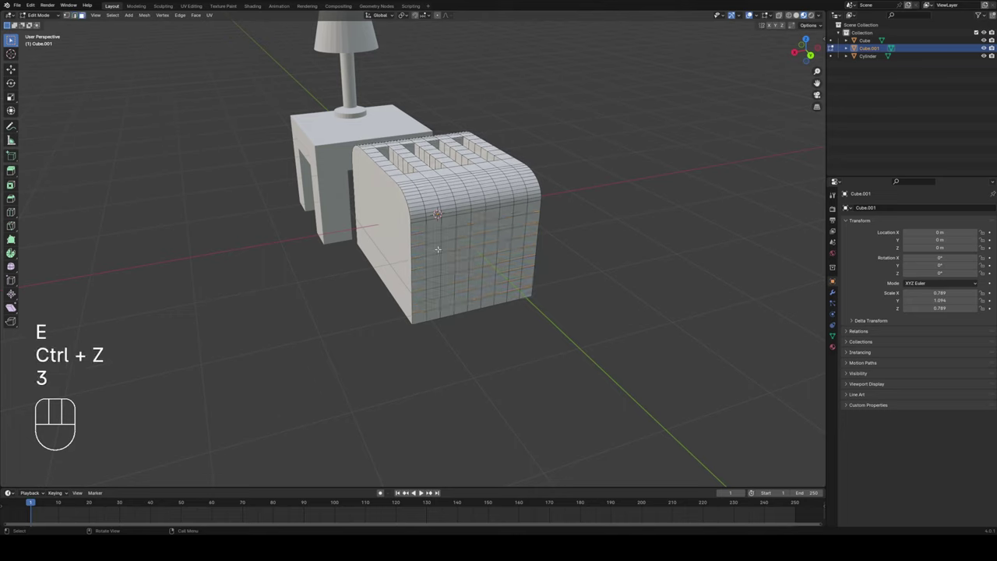
mouse_move(434, 230)
left_mouse_down("shift")
mouse_move(433, 292)
mouse_move(456, 300)
left_mouse_up("shift")
mouse_move(459, 266)
left_mouse_down("shift")
mouse_move(462, 231)
mouse_move(491, 239)
mouse_move(489, 271)
left_mouse_up("shift")
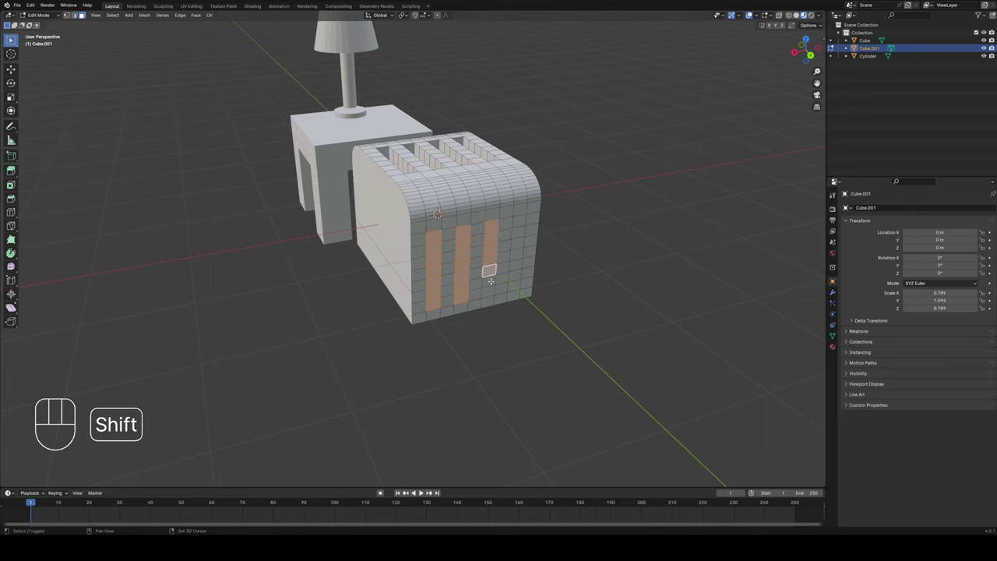
left_click(518, 221, "shift")
left_click_drag(518, 223, 516, 256, "shift")
left_click(515, 274, "shift")
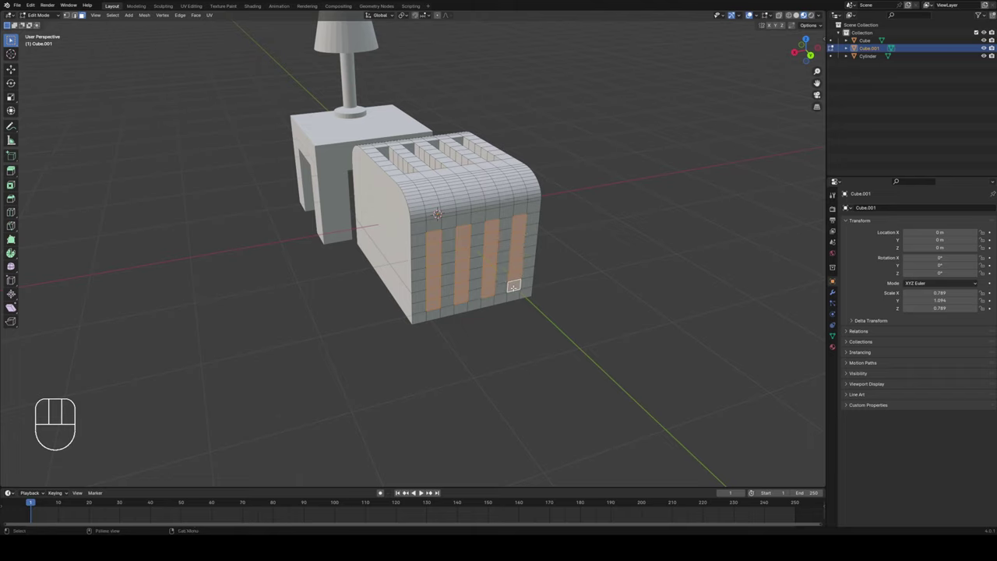
key("e")
left_click(571, 285)
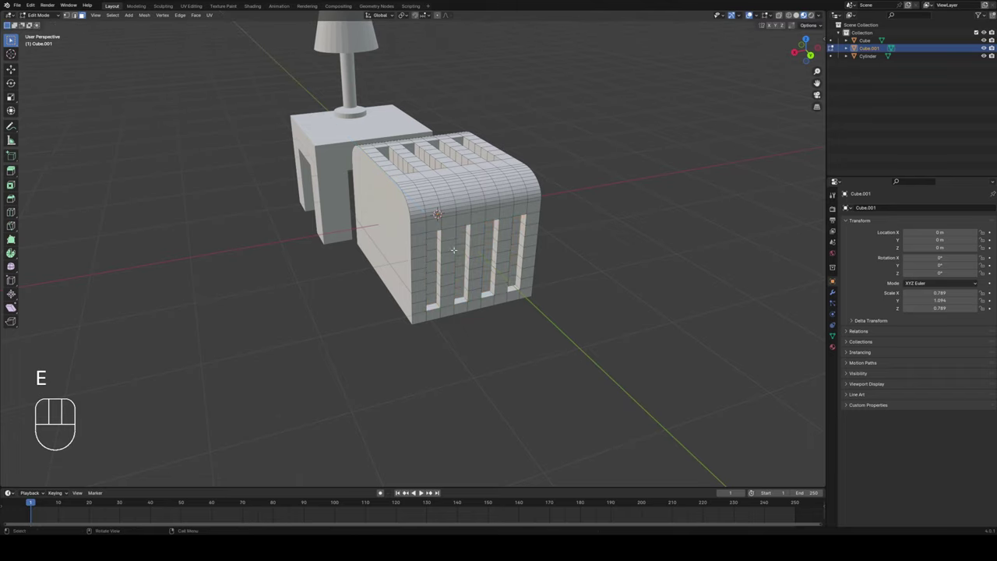
Extrude small faces atop the first three grooves and one lower face, then return to Object Mode
key("e")
left_click(434, 237)
left_click(461, 230)
key("e")
left_click(465, 235)
left_click(492, 227)
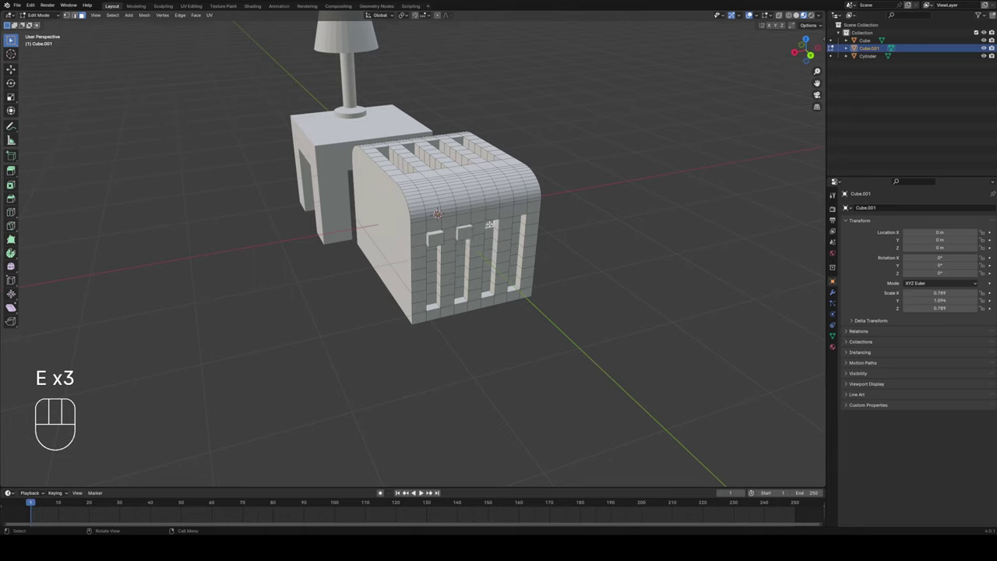
key("e")
left_click(494, 232)
left_click(511, 282)
key("e")
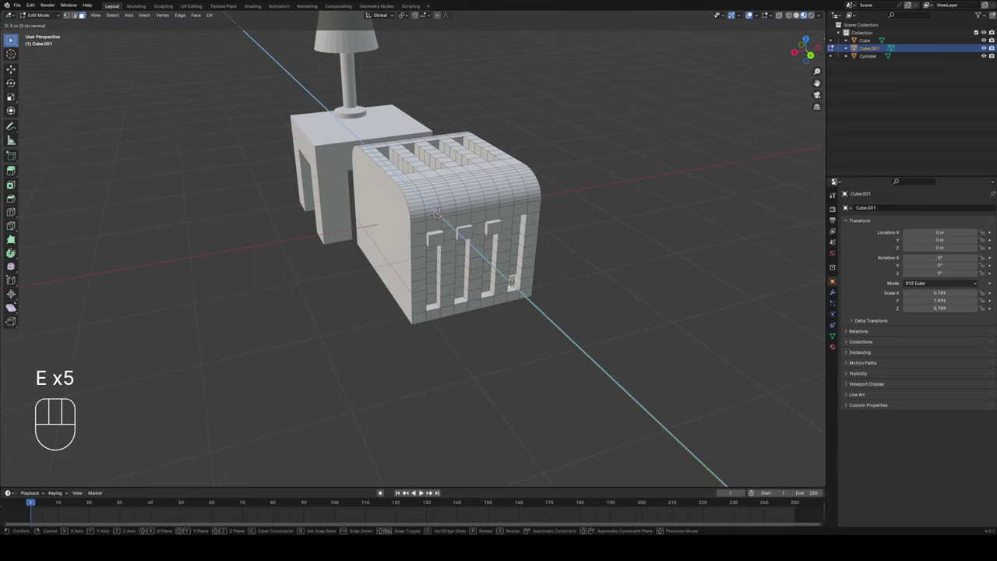
left_click(590, 278)
key("Tab")
mouse_move(596, 285)
middle_mouse_down()
mouse_move(616, 276)
mouse_move(626, 306)
mouse_move(665, 322)
mouse_move(628, 262)
mouse_move(500, 292)
mouse_move(614, 288)
mouse_move(640, 300)
mouse_move(583, 276)
middle_mouse_up()
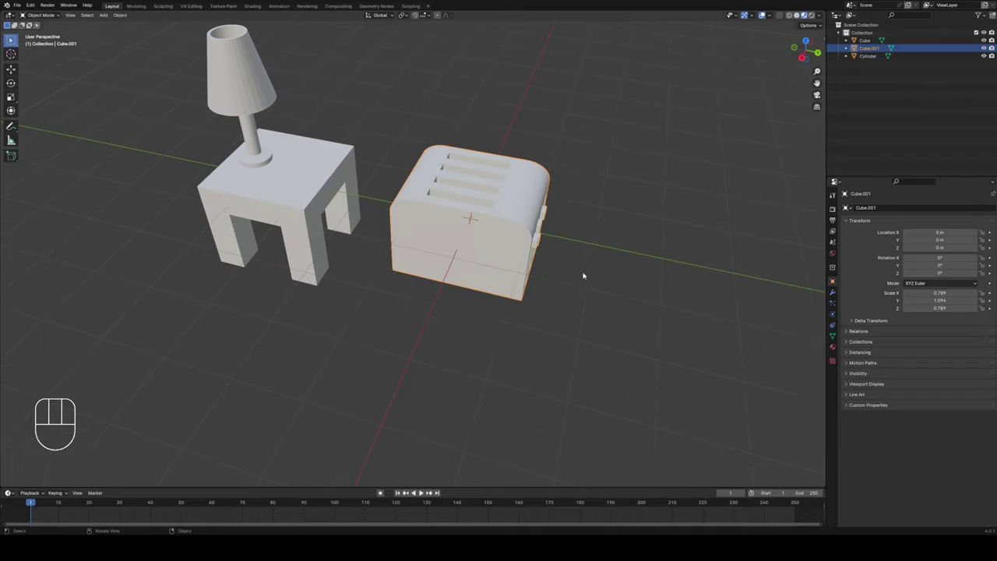
Scale the toaster down and move it along Y and Z onto the table top
key("s")
left_click(514, 234)
key("g")
key("y")
left_click(341, 214)
key("s")
key("z")
key("Escape")
key("d")
key("Escape")
key("g")
key("z")
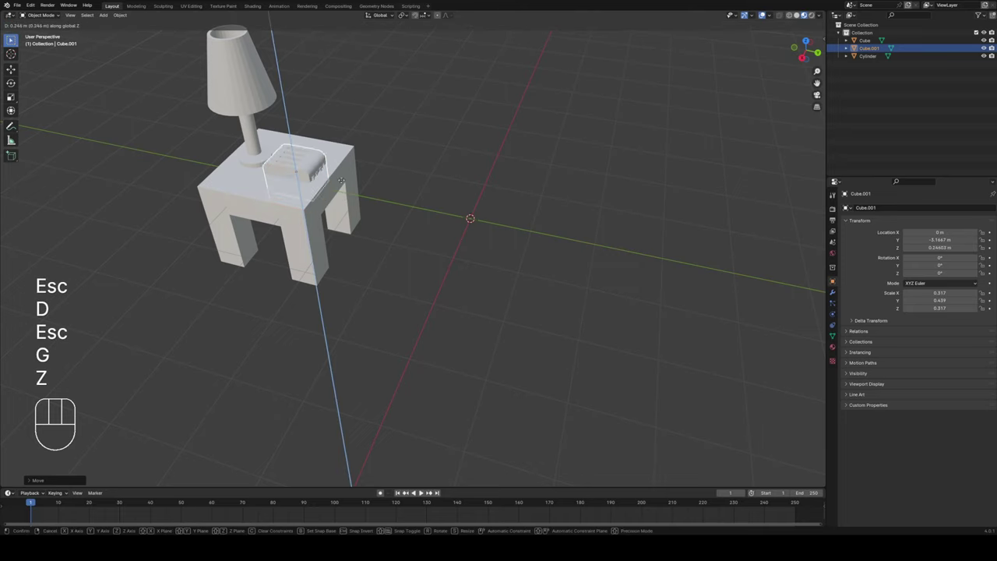
left_click(349, 182)
Rotate the toaster -23.565° about Z, slide it along X beside the lamp, and zoom in
key("r")
key("z")
left_click(321, 192)
key("g")
key("y")
key("x")
left_click(381, 236)
middle_click_drag(382, 235, 518, 247)
scroll(495, 239, "up", 3)
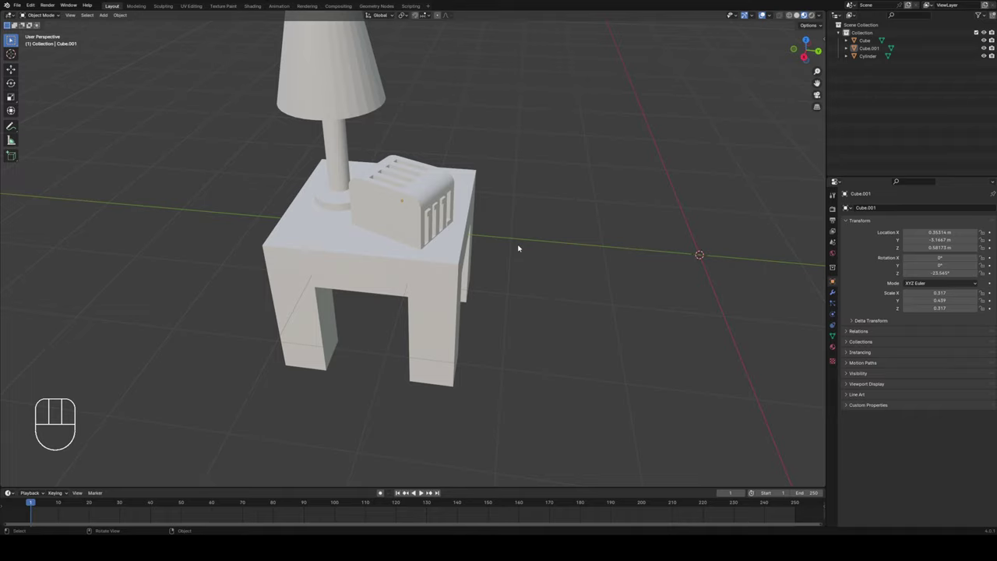